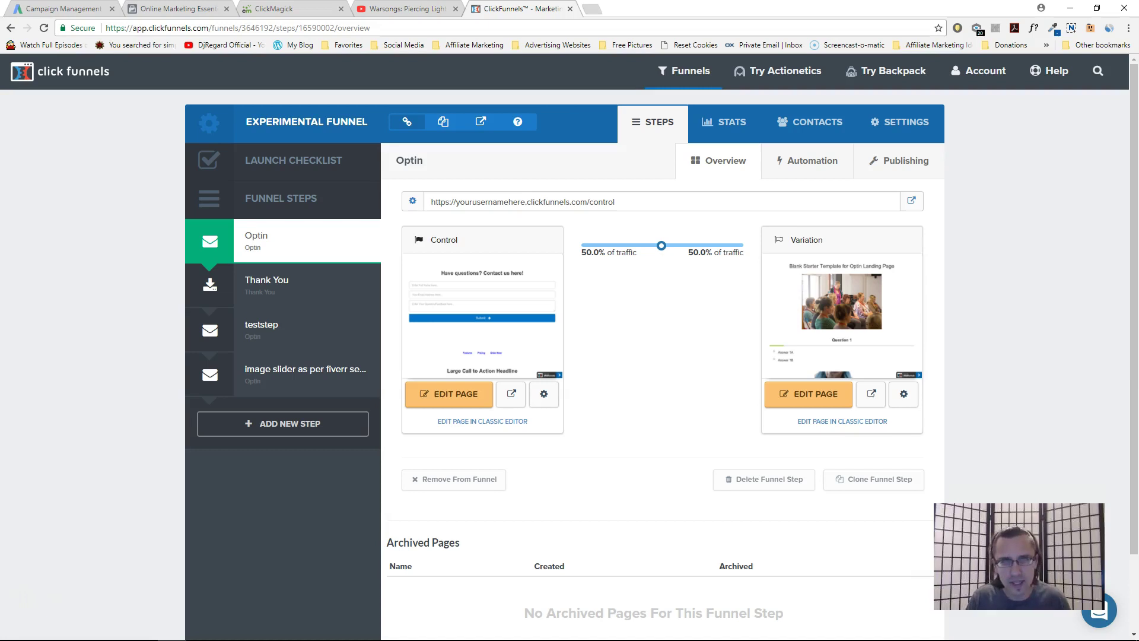
Preview the Optin control page and submit the test question 'hi i have a question #1'
{"action": "left_click", "coordinate": [511, 394]}
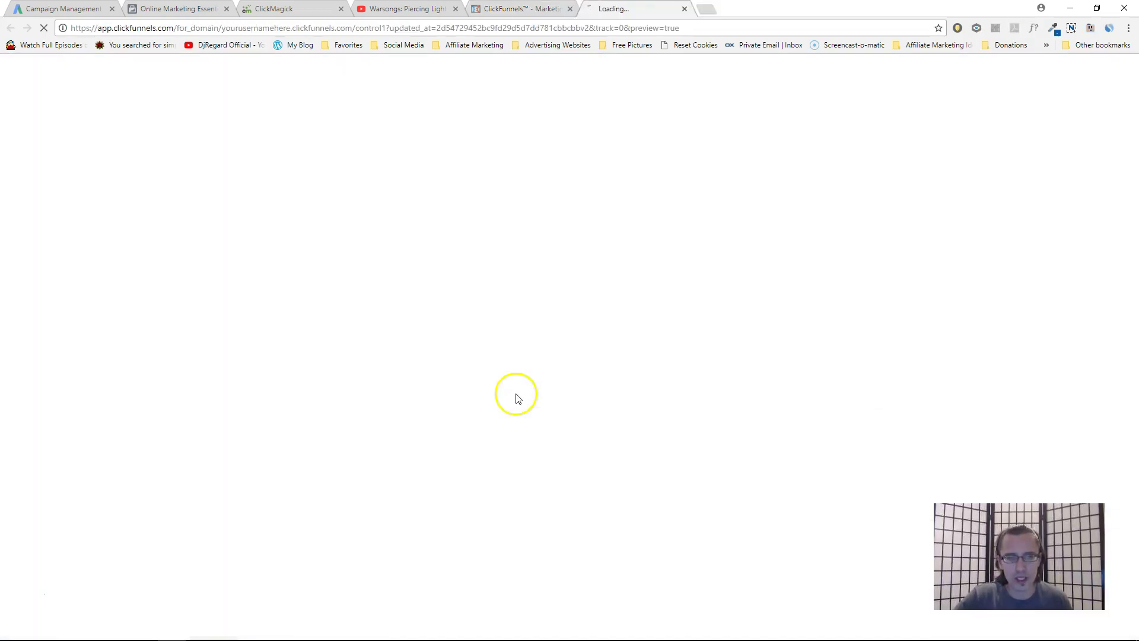
{"action": "left_click", "coordinate": [335, 165]}
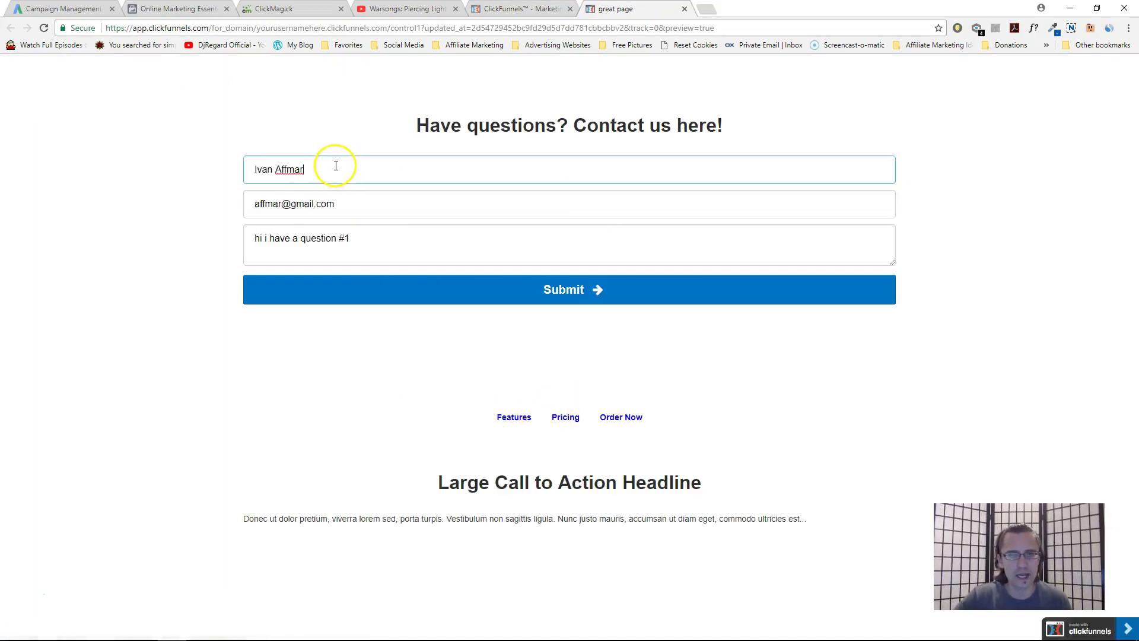
{"action": "left_click_drag", "start_coordinate": [356, 211], "coordinate": [153, 216]}
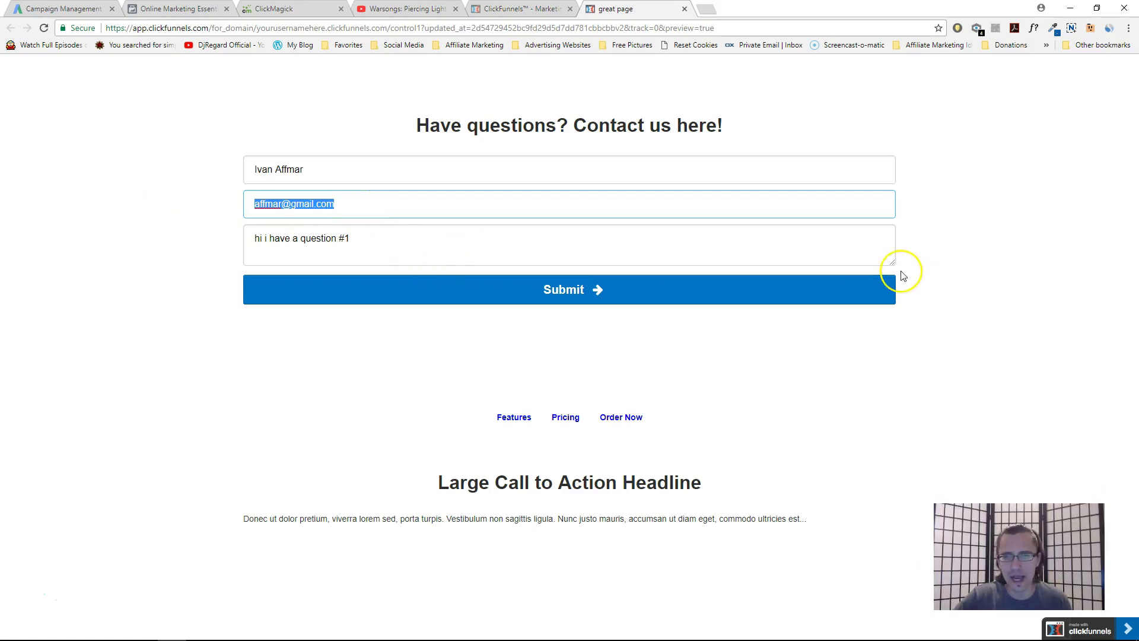
{"action": "left_click_drag", "start_coordinate": [890, 262], "coordinate": [936, 351]}
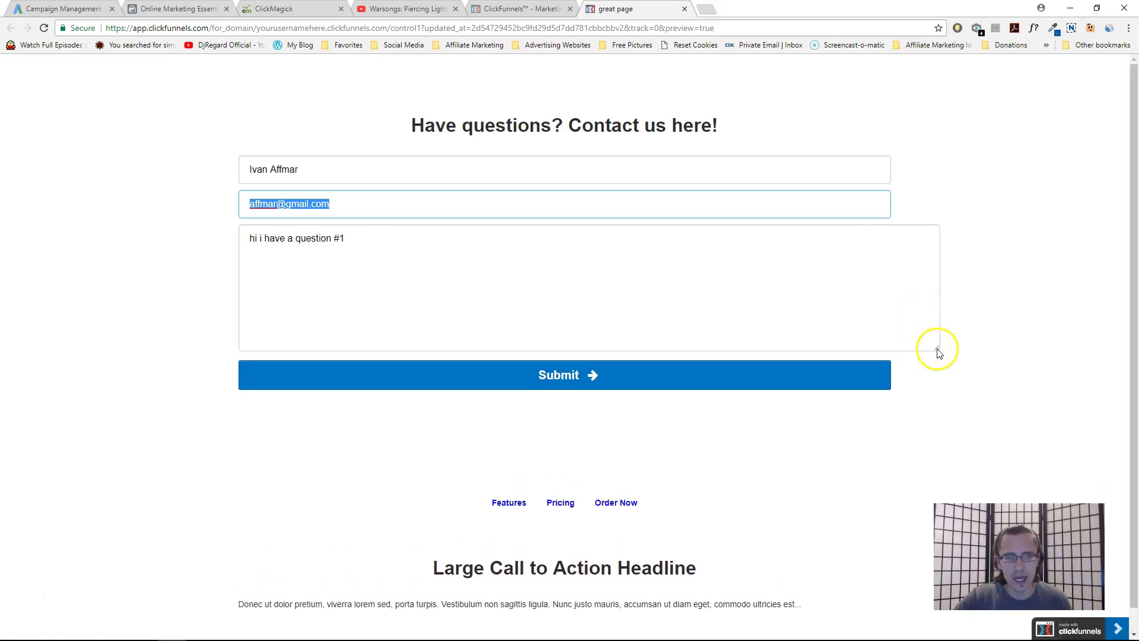
{"action": "left_click", "coordinate": [593, 383]}
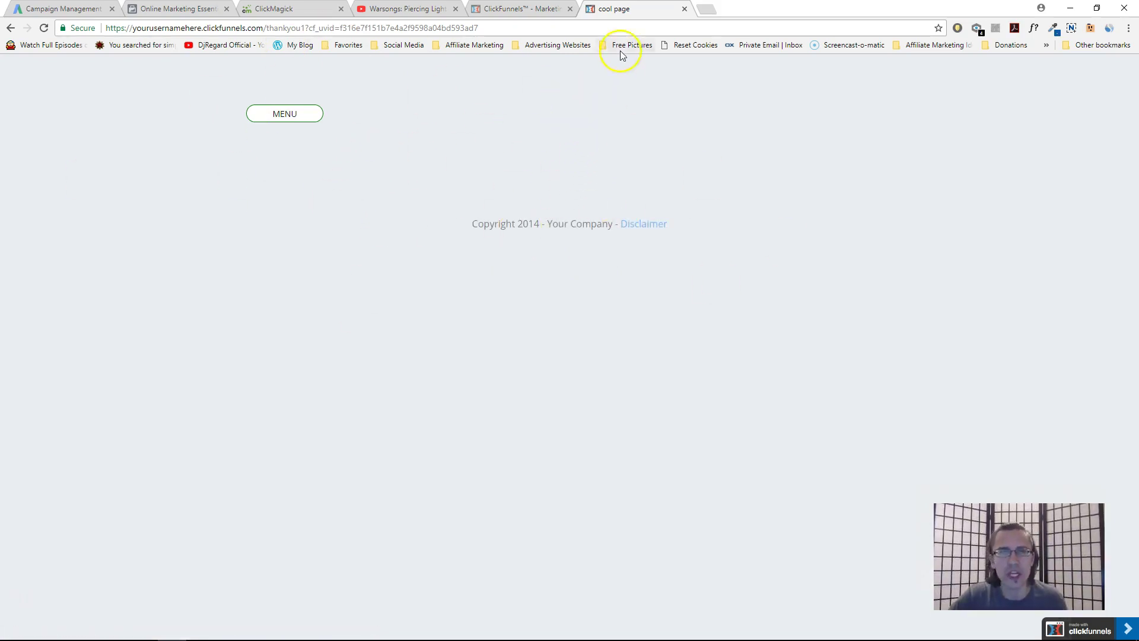
Close the preview tab and open the Control version of the Optin page for editing
{"action": "left_click", "coordinate": [684, 9]}
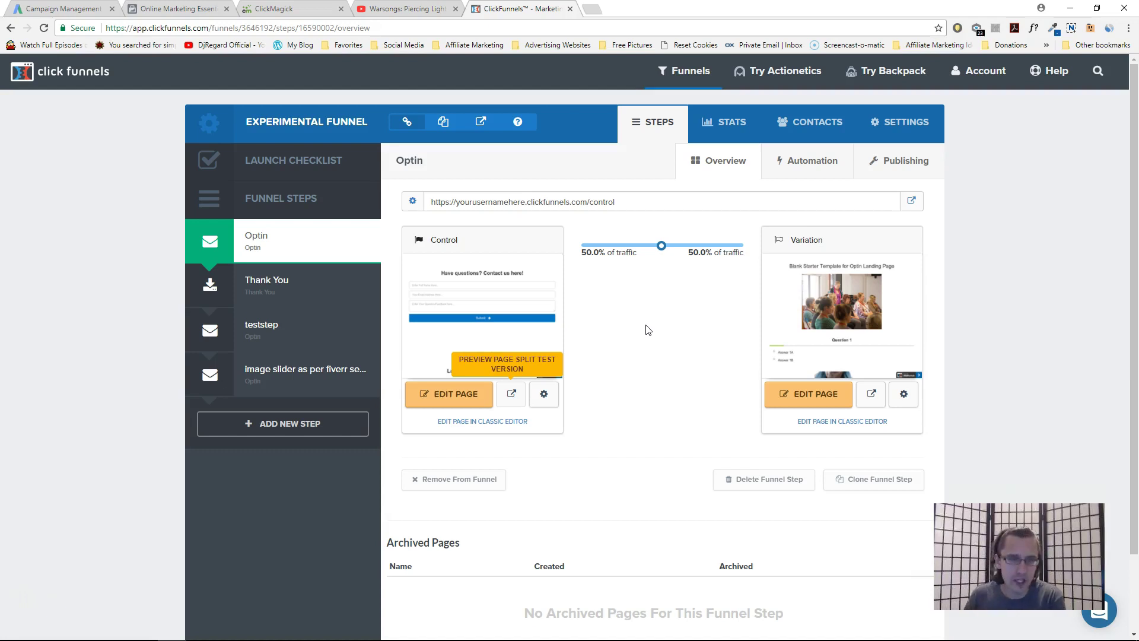
{"action": "left_click", "coordinate": [469, 407]}
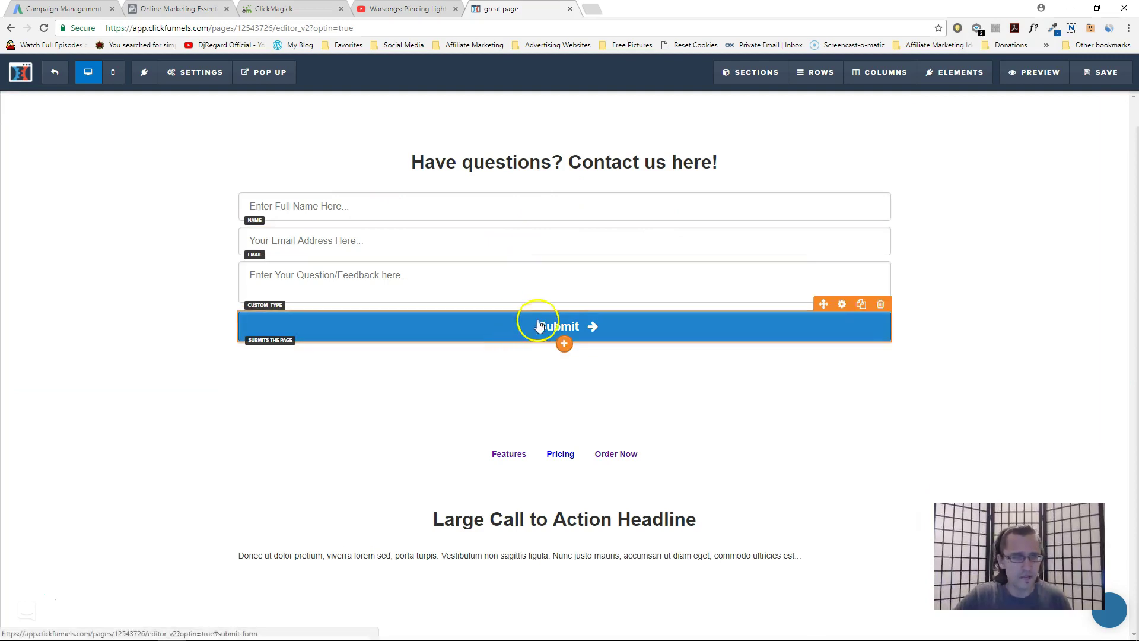
Insert an Input element and drag it between the name and email fields
{"action": "left_click", "coordinate": [563, 344]}
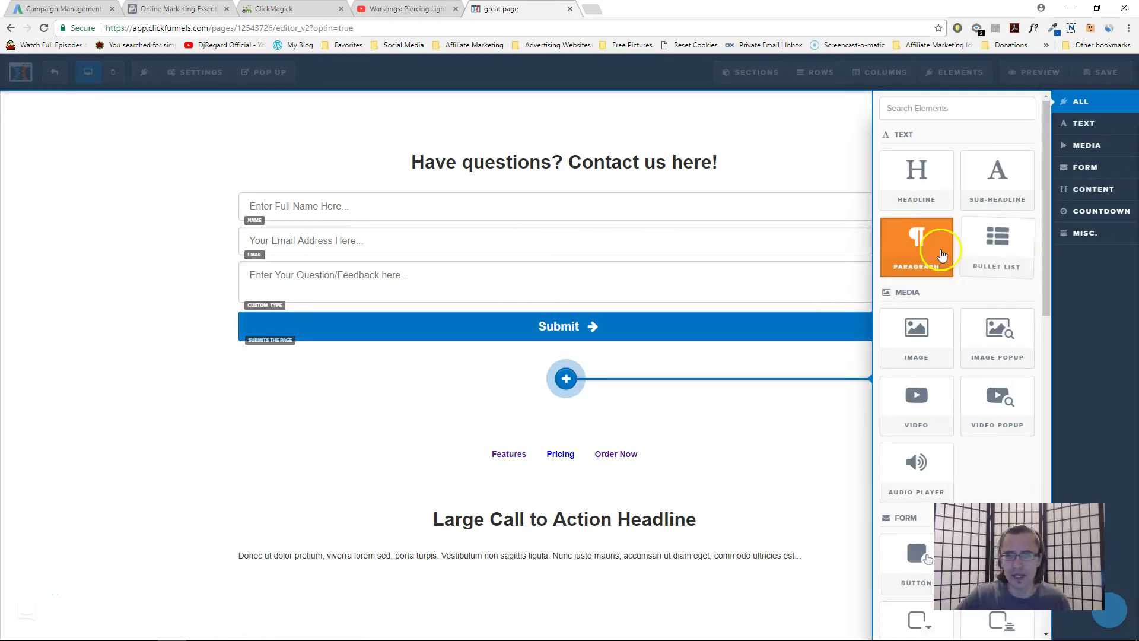
{"action": "scroll", "coordinate": [942, 255], "scroll_direction": "down", "scroll_amount": 2}
{"action": "scroll", "coordinate": [943, 255], "scroll_direction": "down", "scroll_amount": 2}
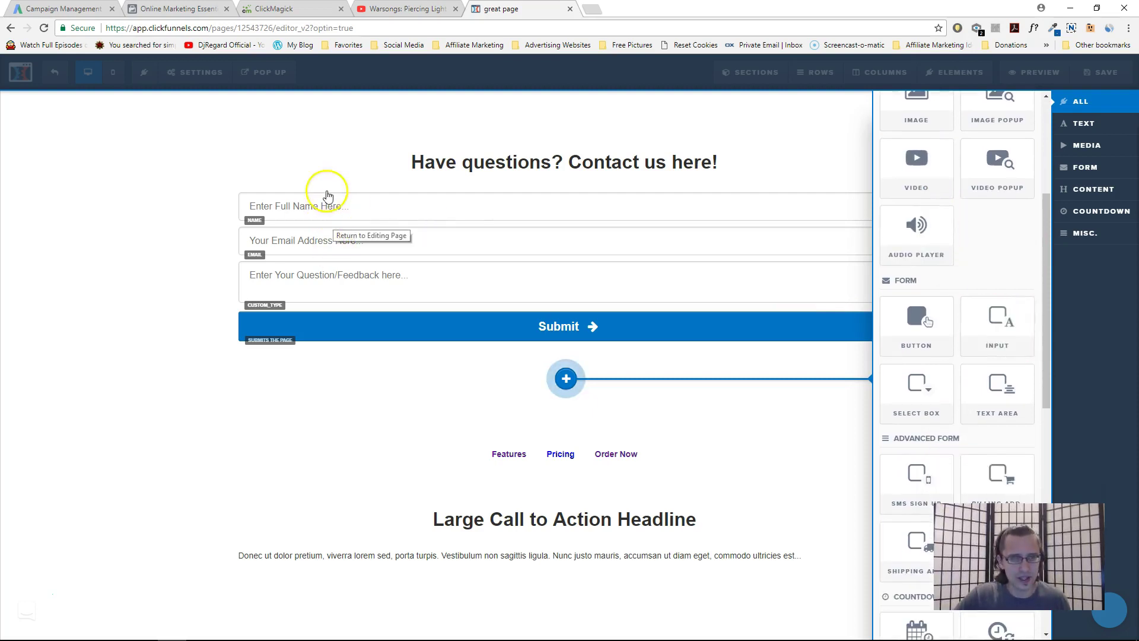
{"action": "left_click", "coordinate": [997, 326]}
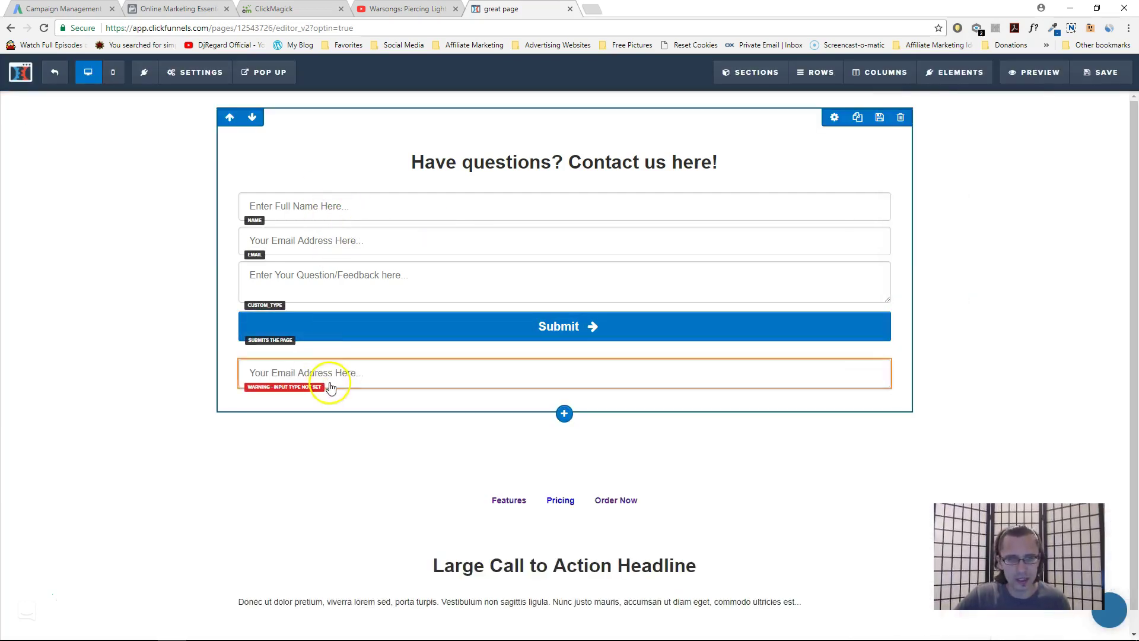
{"action": "left_click_drag", "start_coordinate": [335, 343], "coordinate": [338, 229]}
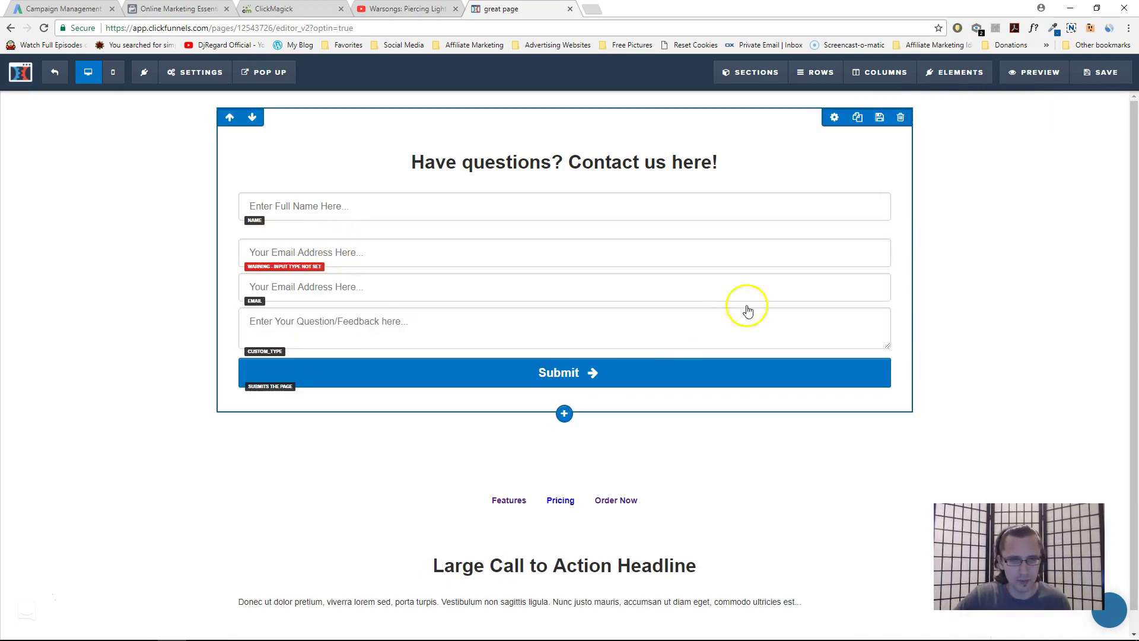
Reduce the new field's top margin to 10 and make it a custom type named Favorite Color
{"action": "left_click", "coordinate": [842, 231]}
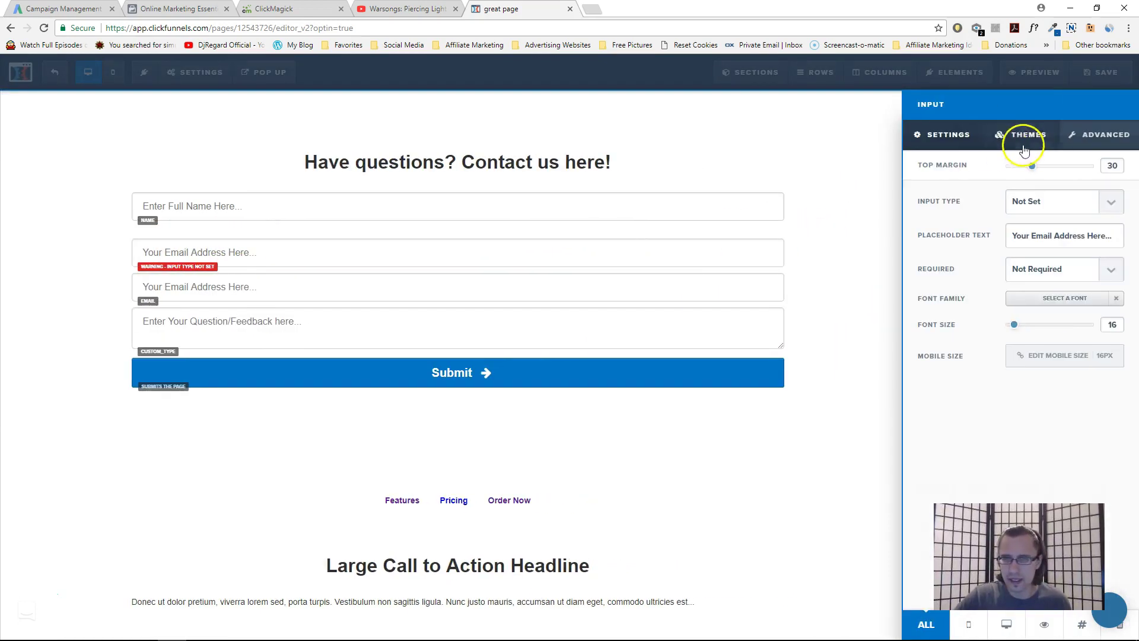
{"action": "left_click_drag", "start_coordinate": [1031, 167], "coordinate": [1016, 167]}
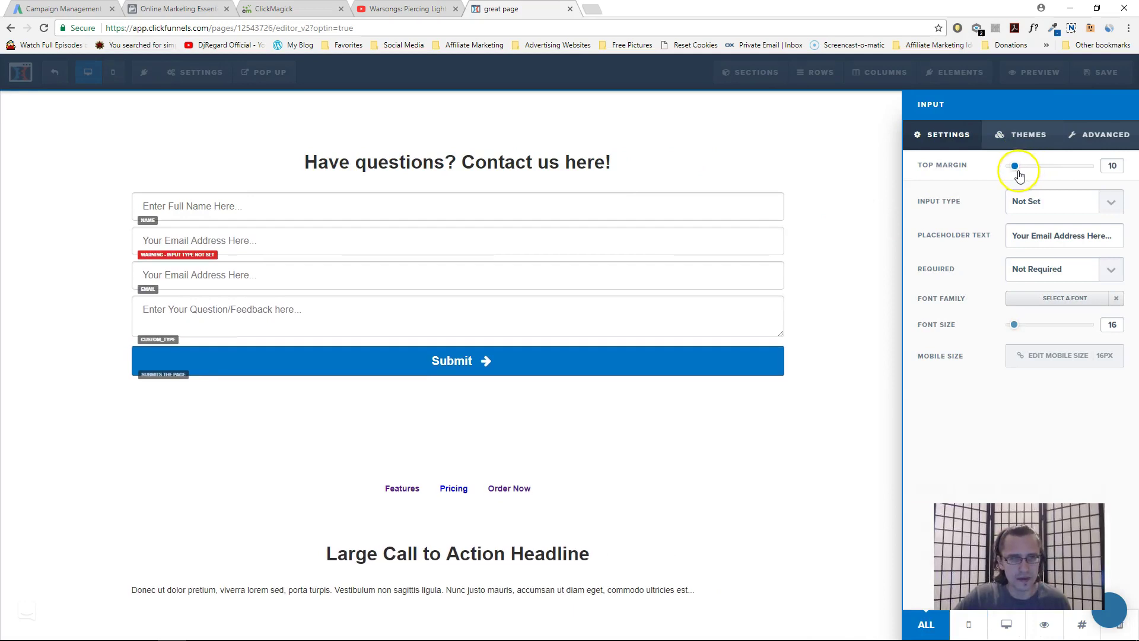
{"action": "left_click", "coordinate": [1068, 202]}
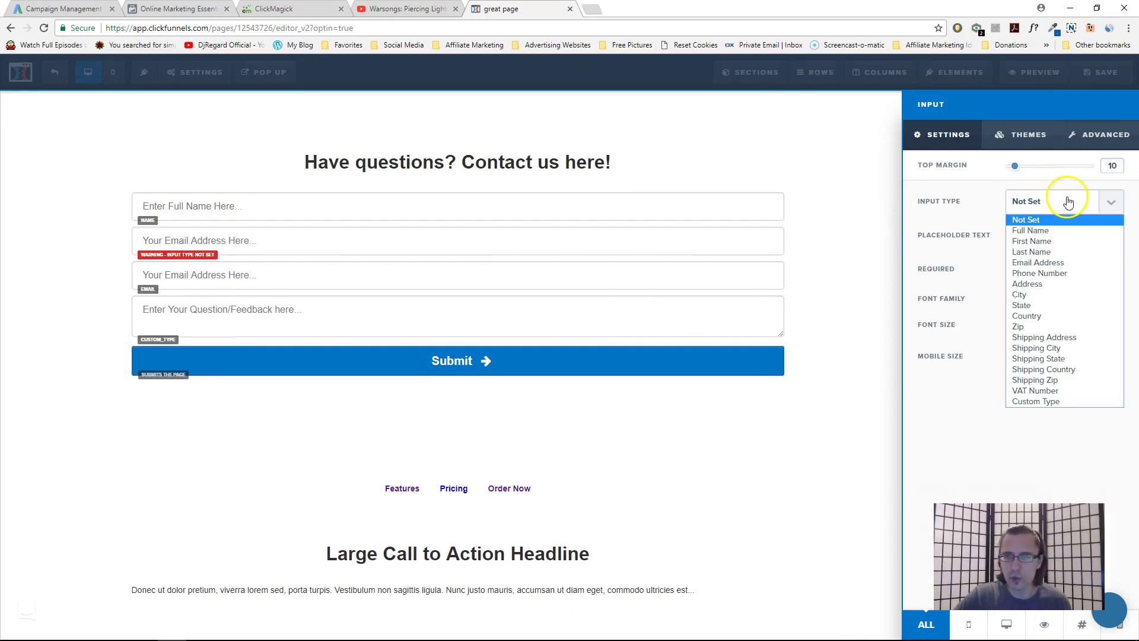
{"action": "left_click", "coordinate": [1052, 332]}
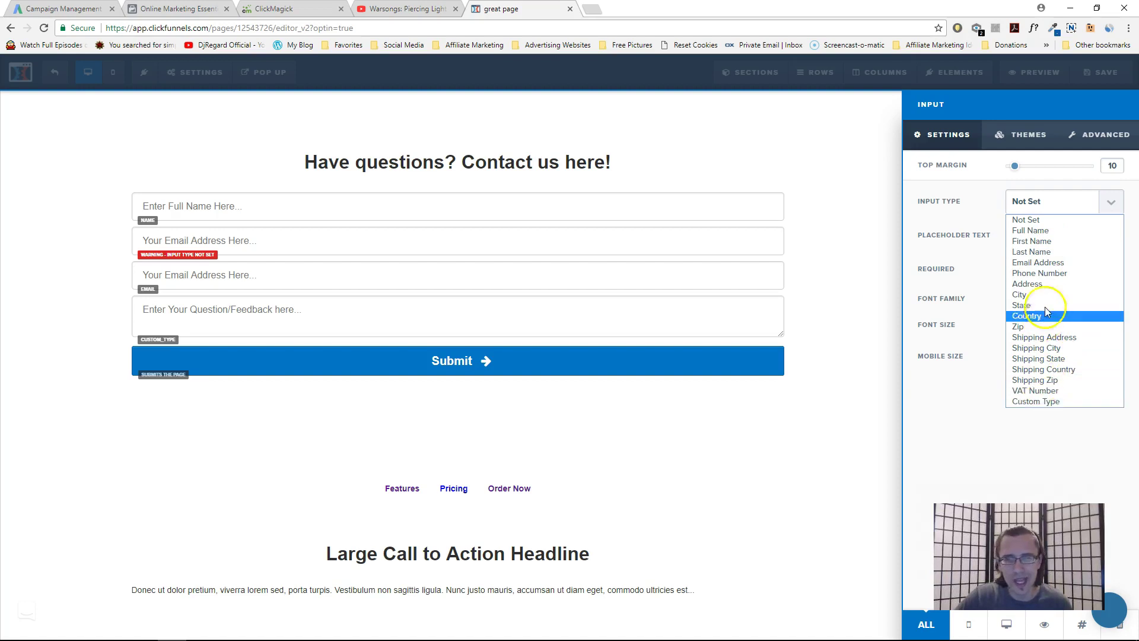
{"action": "left_click", "coordinate": [1048, 403]}
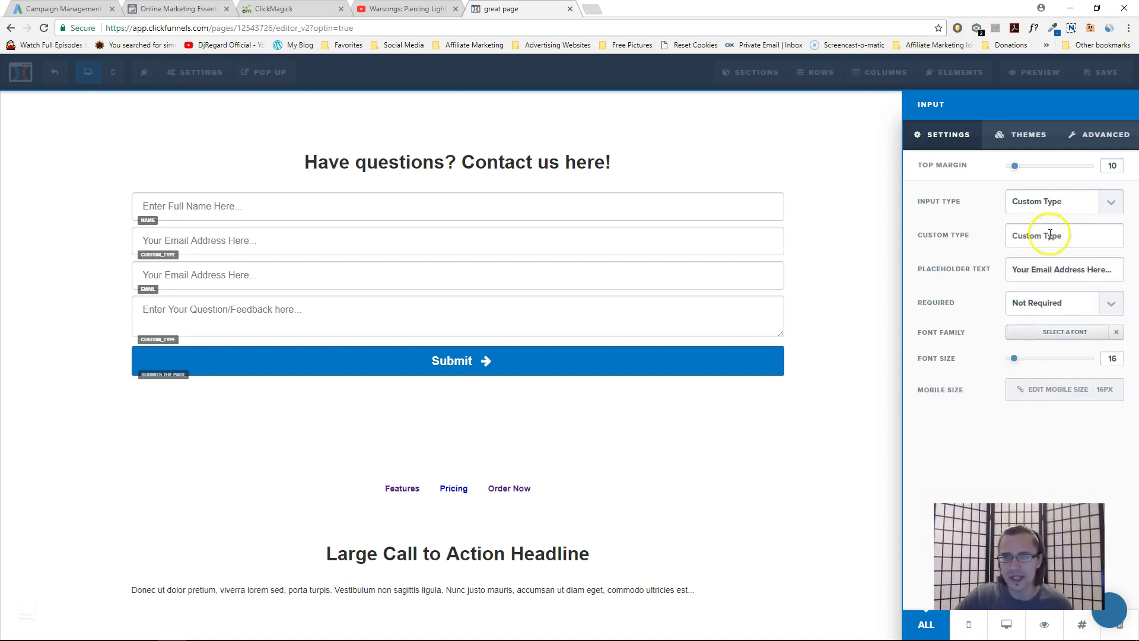
{"action": "type", "text": "En"}
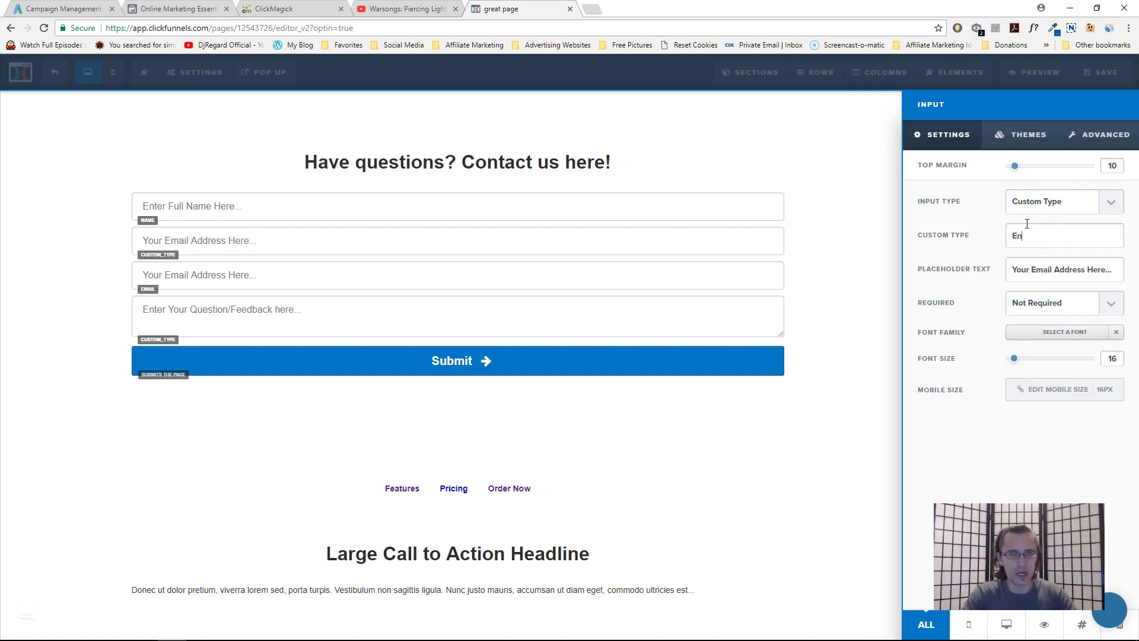
{"action": "key", "text": "BackSpace"}
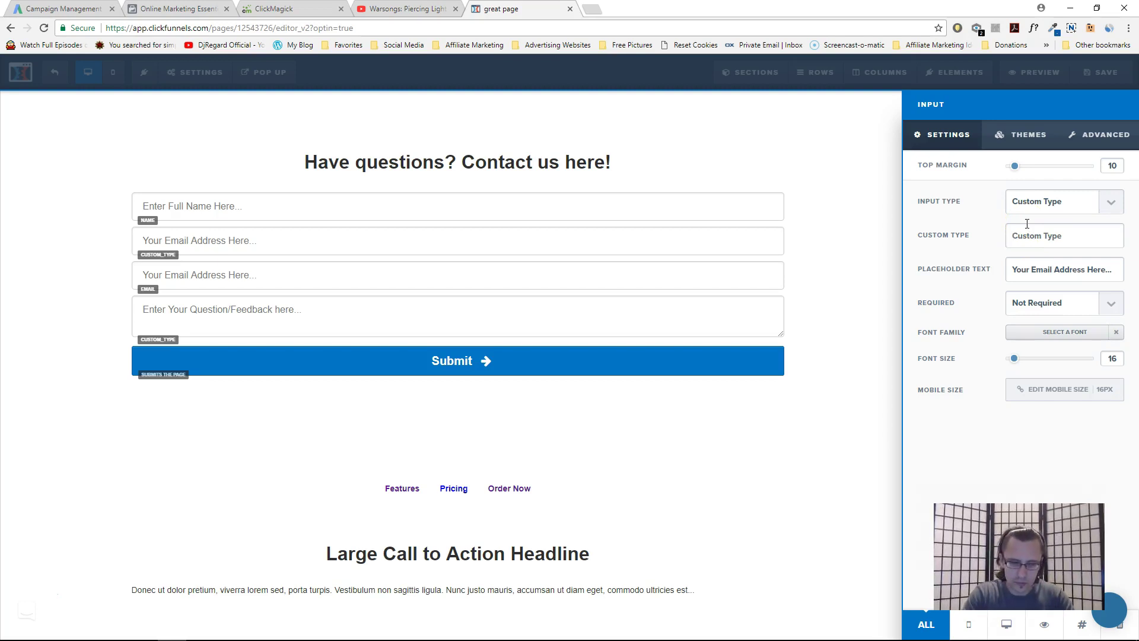
{"action": "type", "text": "Favorite Color"}
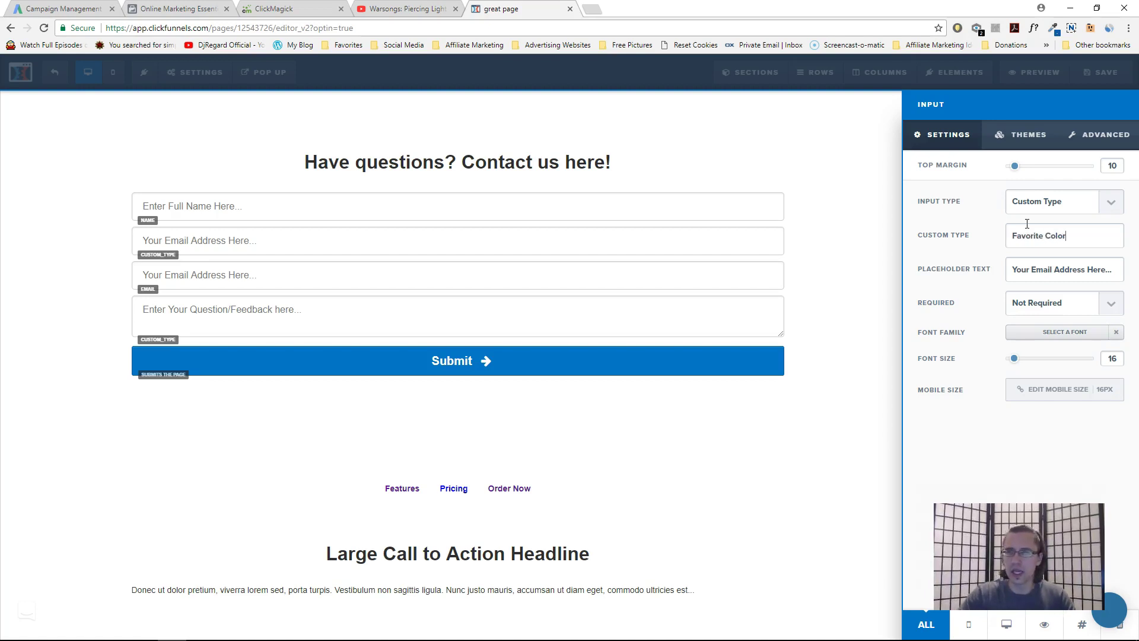
Make the color field required with placeholder 'Enter Your Color Here', keeping Custom Type
{"action": "left_click", "coordinate": [1107, 305]}
{"action": "left_click", "coordinate": [1092, 331]}
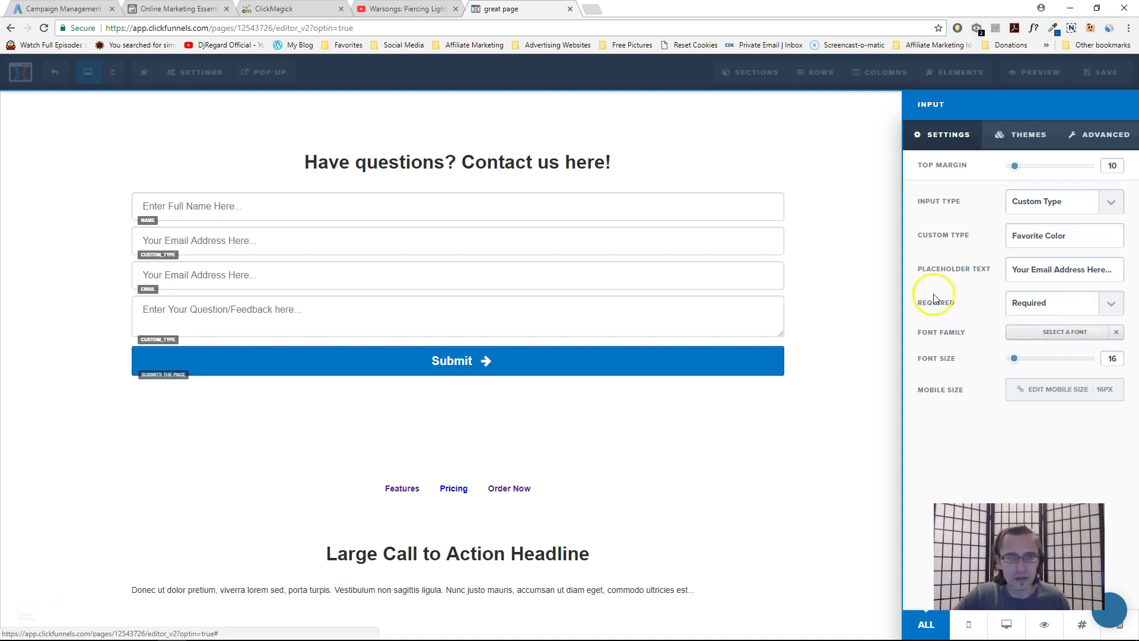
{"action": "triple_click", "coordinate": [1047, 269]}
{"action": "type", "text": "Enter Your Color Here"}
{"action": "left_click", "coordinate": [1049, 200]}
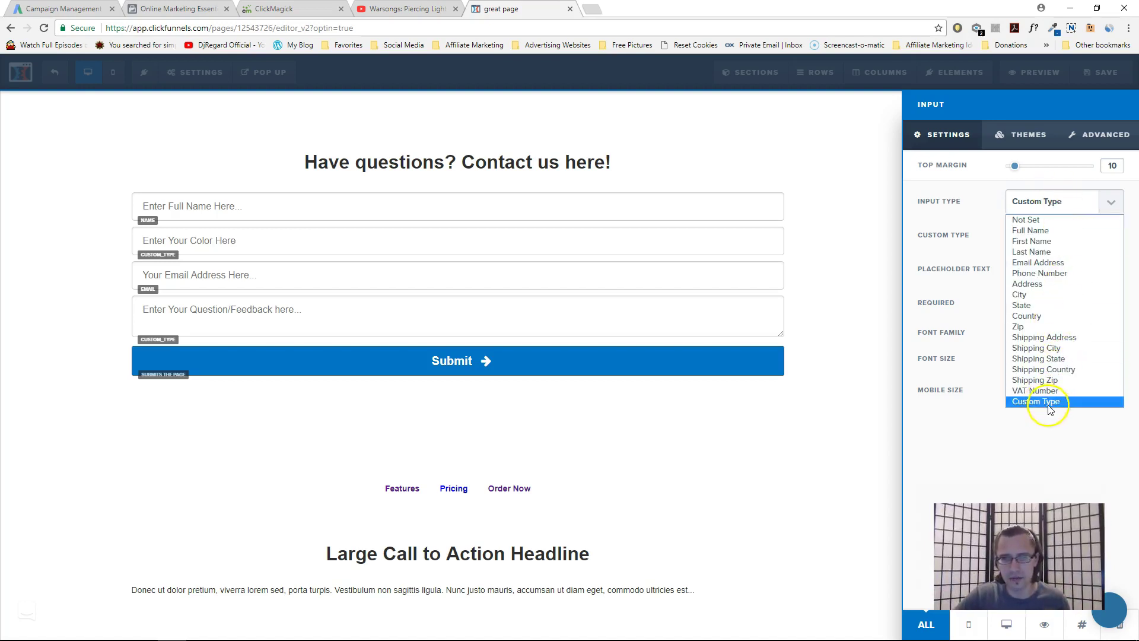
{"action": "left_click", "coordinate": [1049, 404]}
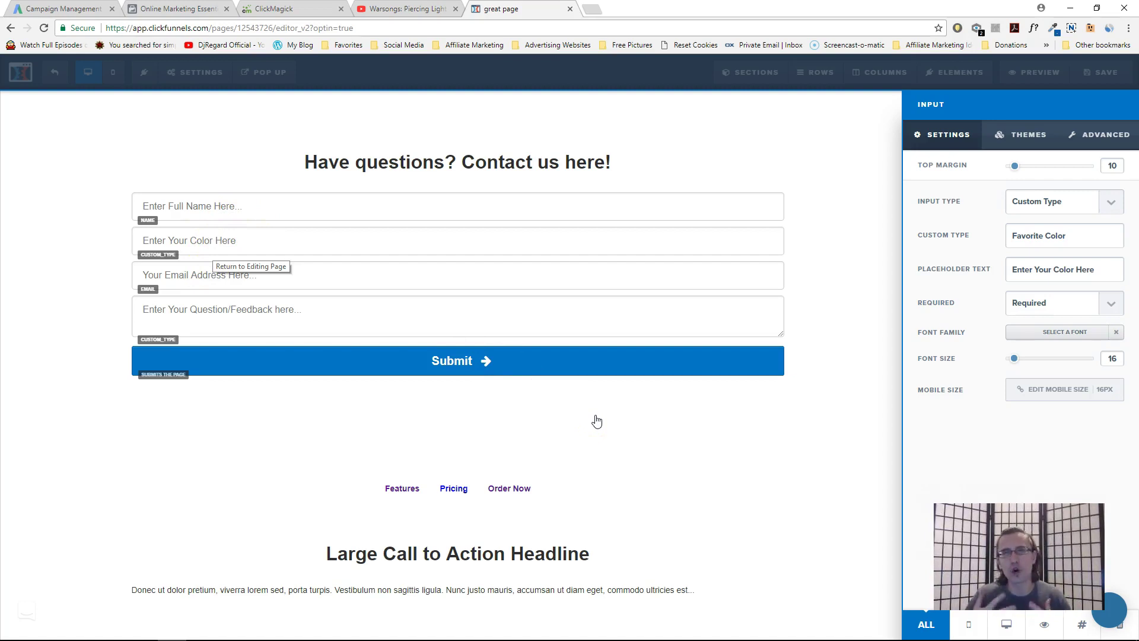
{"action": "left_click", "coordinate": [645, 310]}
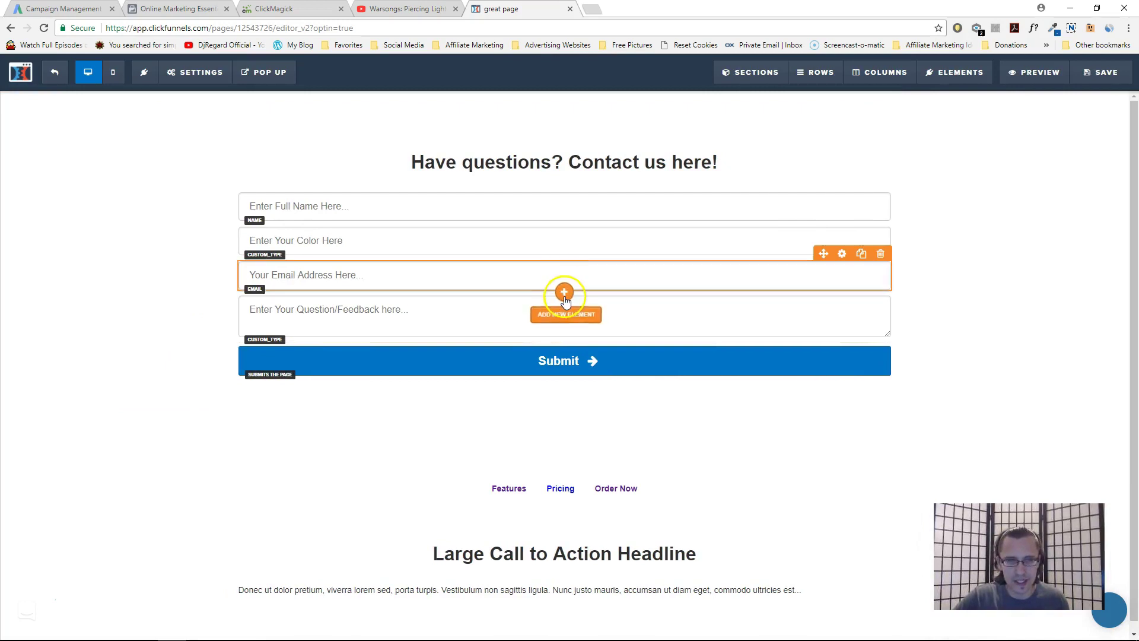
Insert a text area below the email field as a custom type named Comment
{"action": "left_click", "coordinate": [565, 291]}
{"action": "scroll", "coordinate": [1002, 324], "scroll_direction": "down", "scroll_amount": 5}
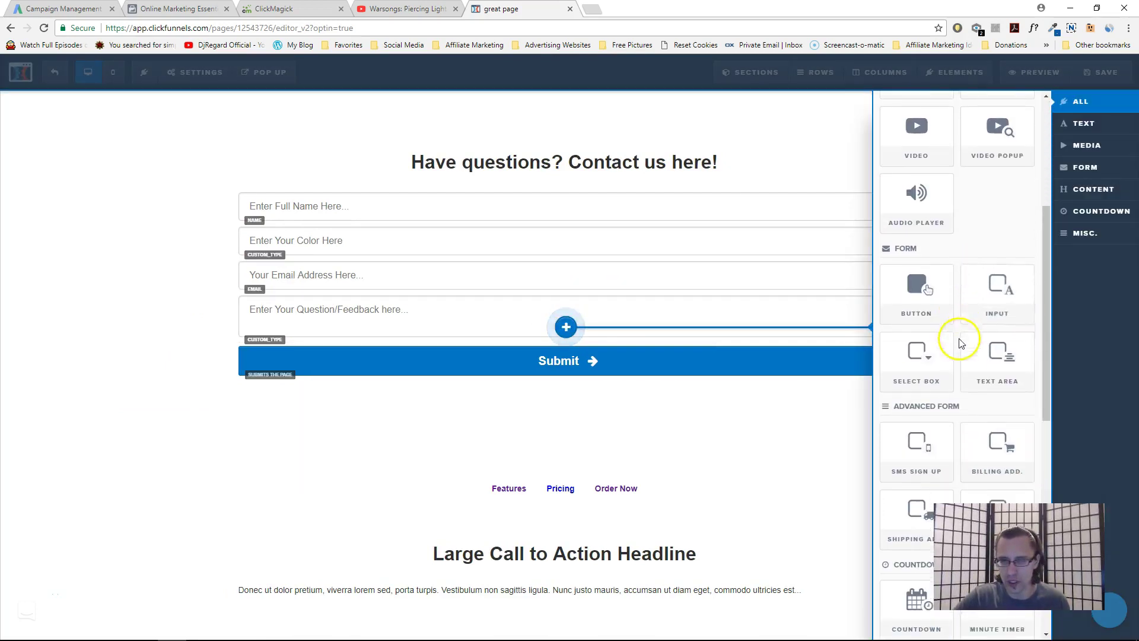
{"action": "left_click", "coordinate": [1004, 355]}
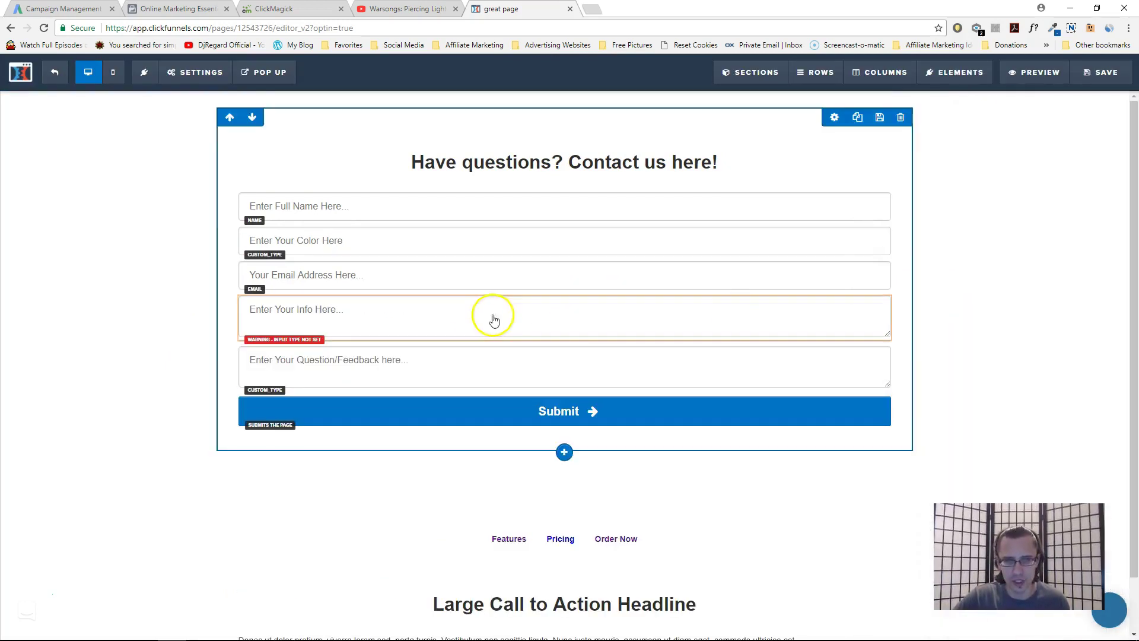
{"action": "left_click", "coordinate": [843, 289]}
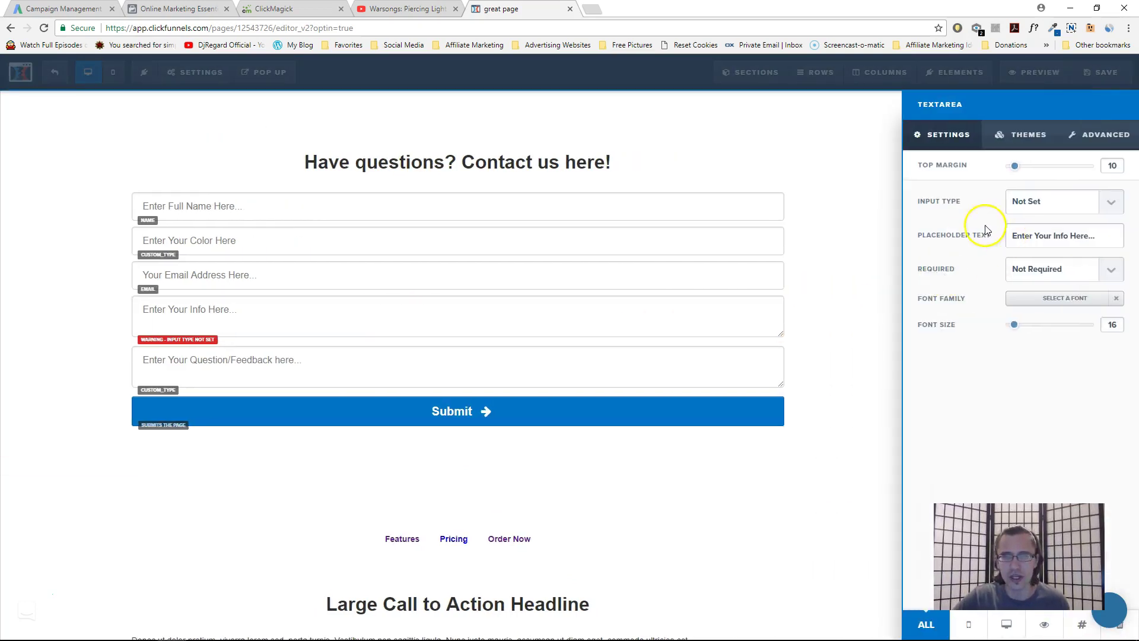
{"action": "left_click", "coordinate": [1041, 201]}
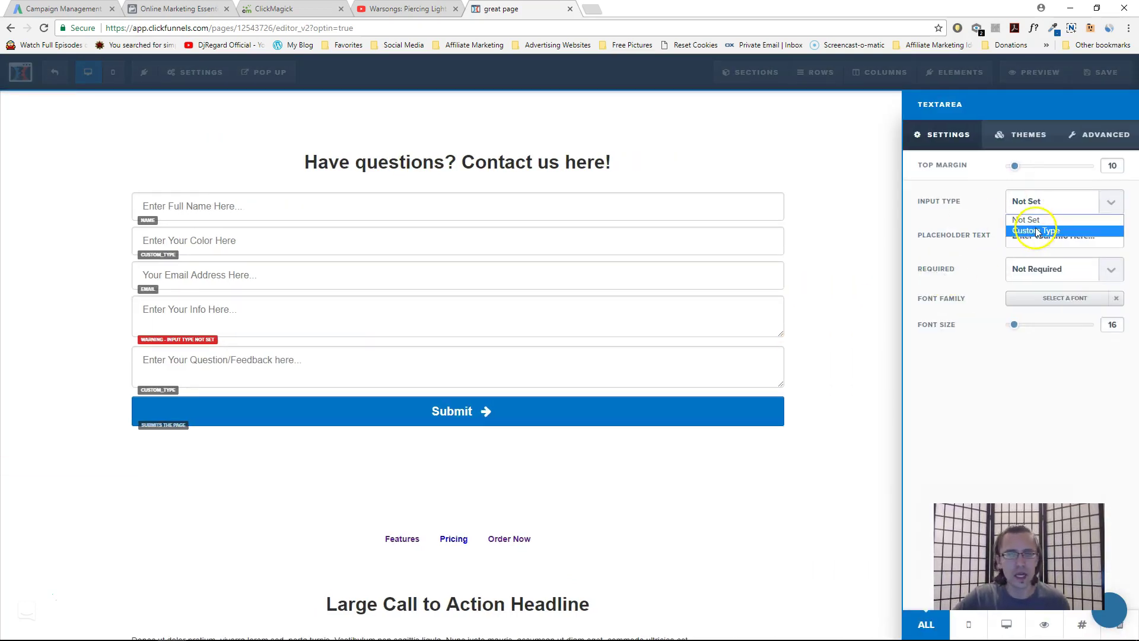
{"action": "left_click", "coordinate": [1038, 232]}
{"action": "left_click", "coordinate": [1043, 237]}
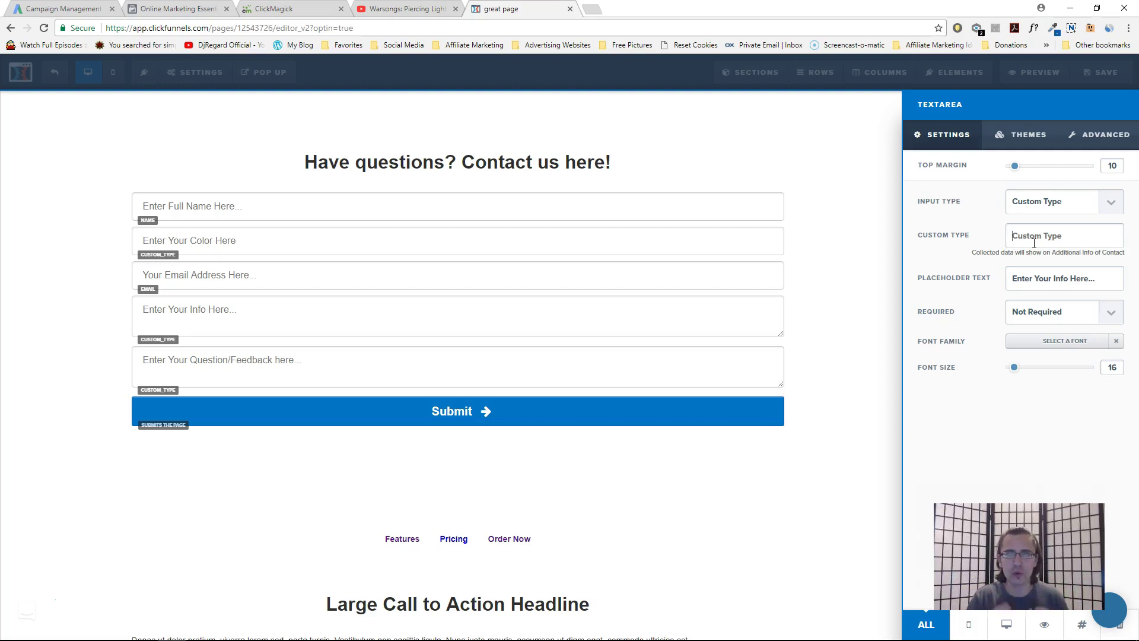
{"action": "type", "text": "Comment"}
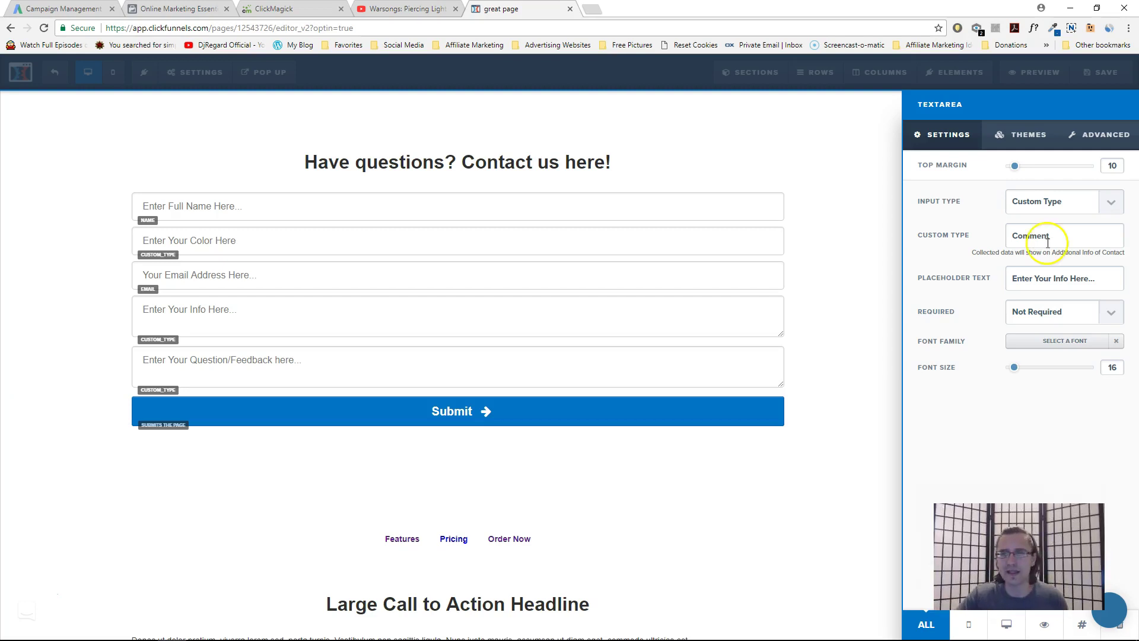
{"action": "left_click_drag", "start_coordinate": [1056, 235], "coordinate": [1014, 237]}
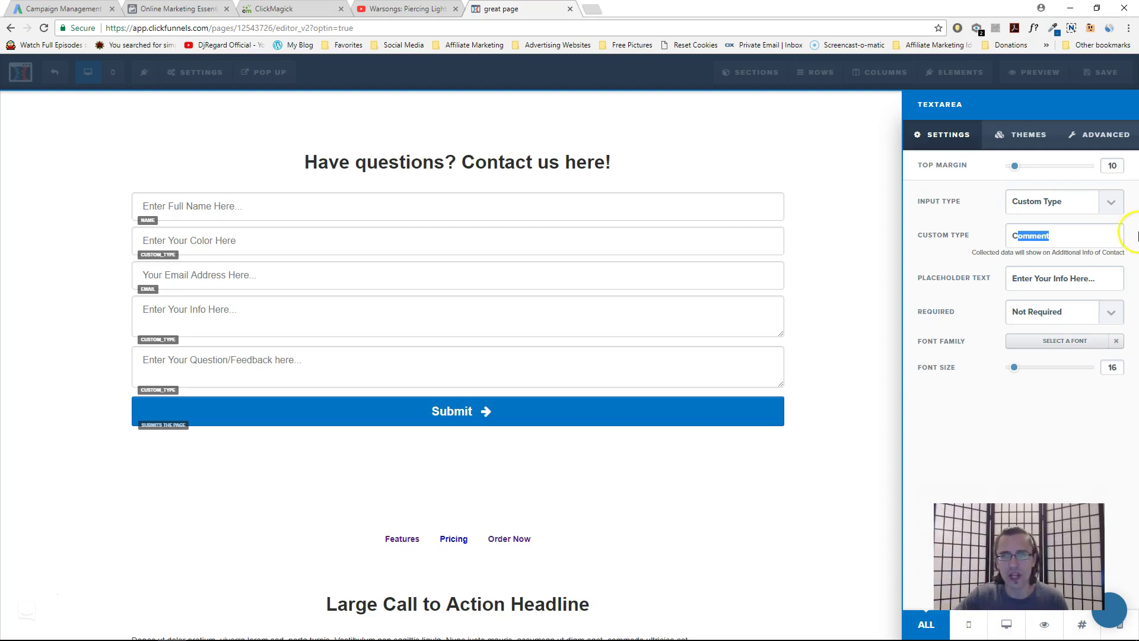
{"action": "left_click_drag", "start_coordinate": [1019, 236], "coordinate": [1057, 236]}
Give the text area the placeholder 'ENTER YOUR COMMENTS HERE.....' and make it required
{"action": "left_click", "coordinate": [1053, 279]}
{"action": "triple_click", "coordinate": [1062, 278]}
{"action": "type", "text": "ENTER YOUR COMMENTS HERE....."}
{"action": "left_click", "coordinate": [1104, 287]}
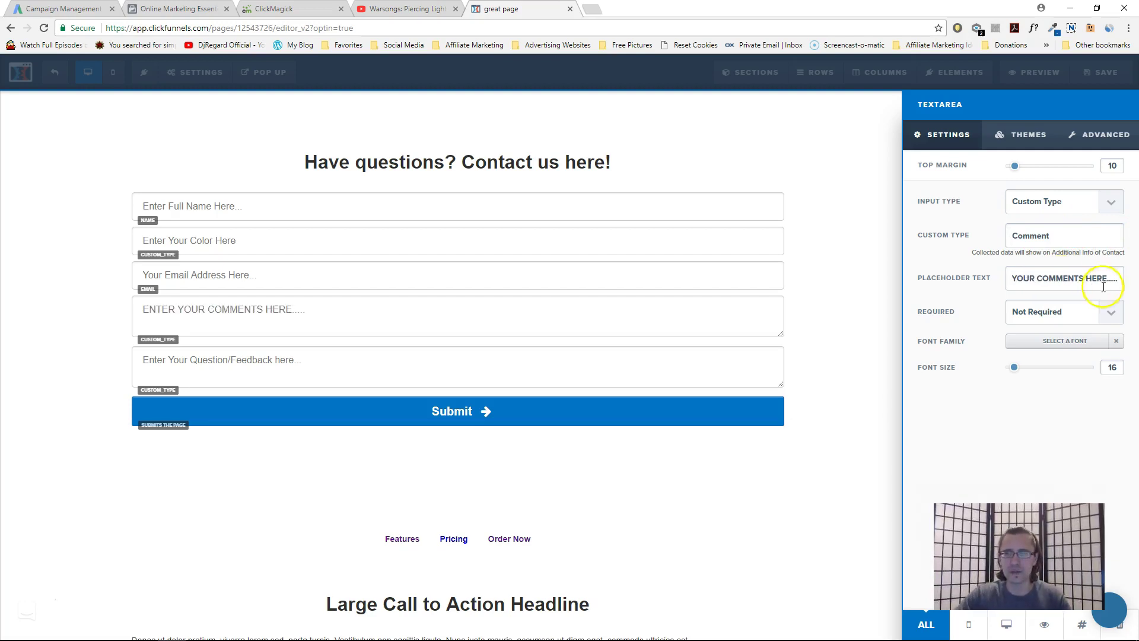
{"action": "left_click", "coordinate": [1082, 312]}
{"action": "left_click", "coordinate": [1036, 339]}
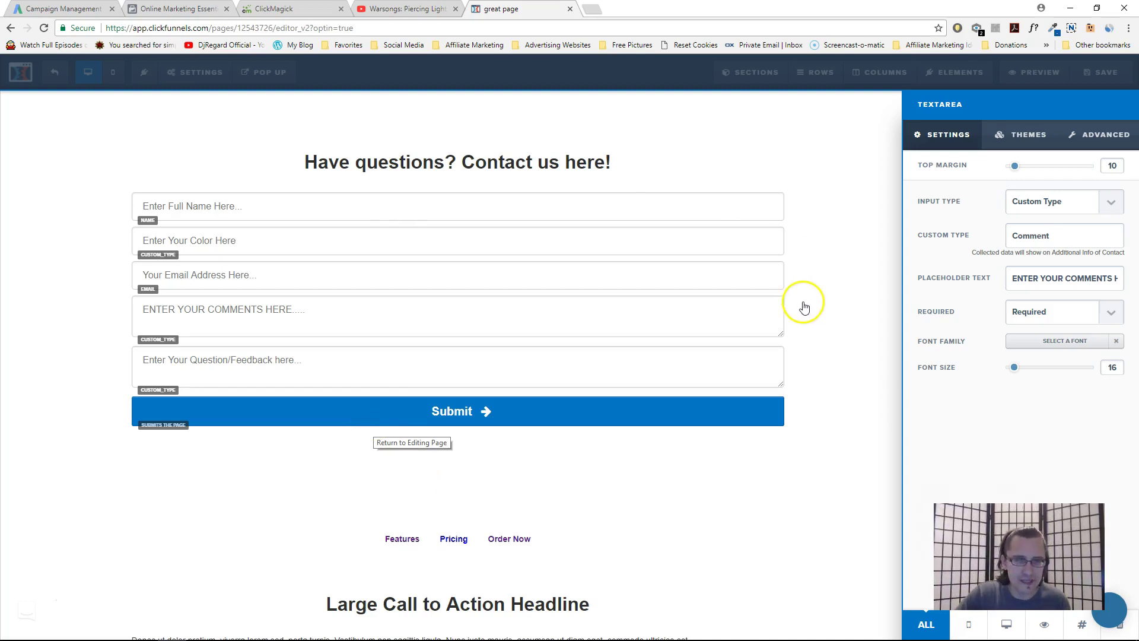
{"action": "left_click", "coordinate": [750, 327]}
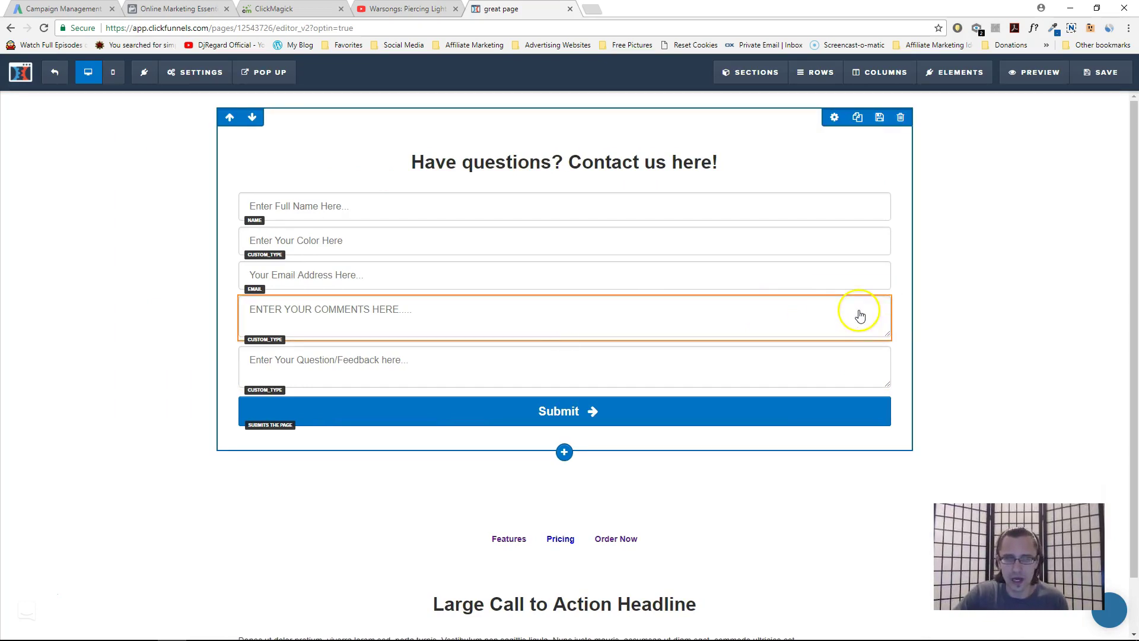
Delete the Comment text area and confirm its removal
{"action": "left_click", "coordinate": [881, 285]}
{"action": "left_click", "coordinate": [610, 91]}
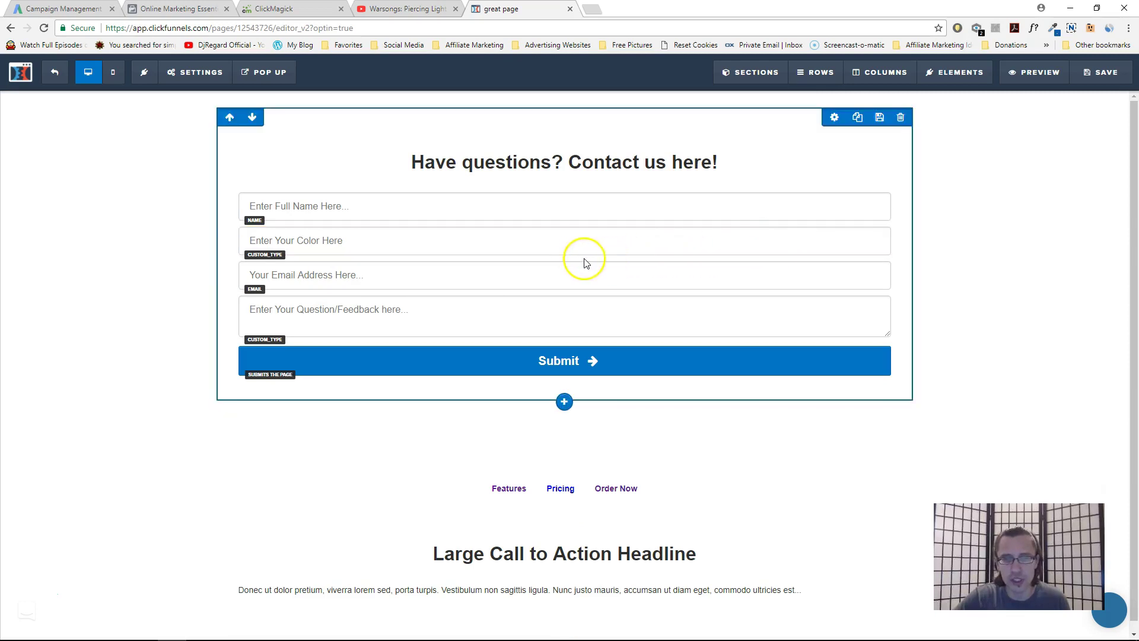
Insert an input below the color field and set its type to Phone Number
{"action": "left_click", "coordinate": [568, 256]}
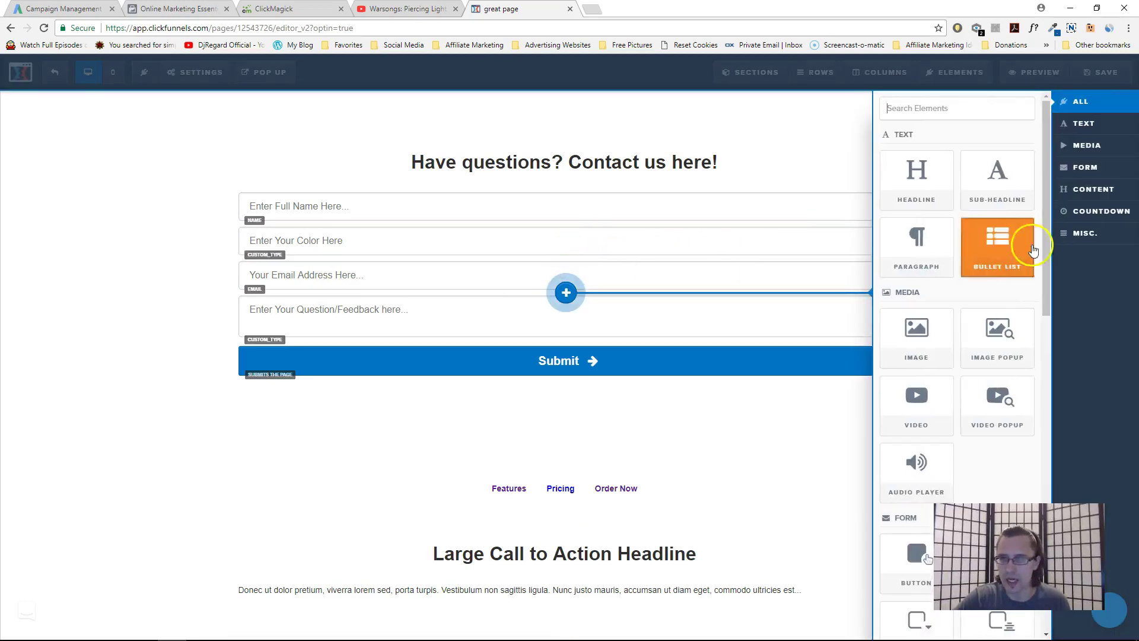
{"action": "scroll", "coordinate": [952, 338], "scroll_direction": "down", "scroll_amount": 4}
{"action": "left_click", "coordinate": [998, 330]}
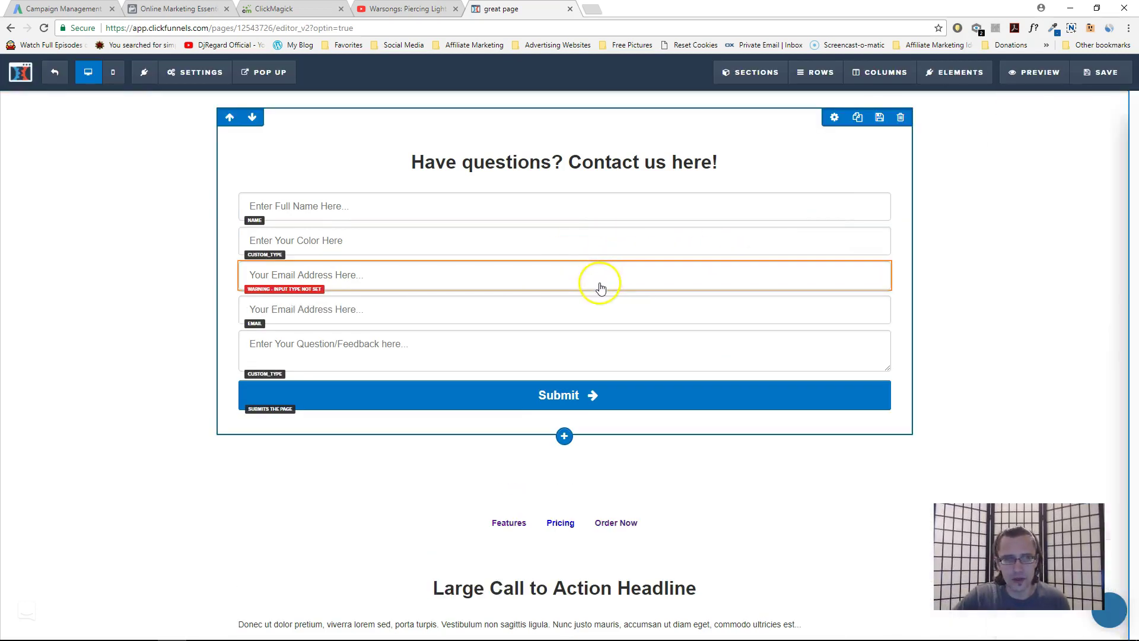
{"action": "left_click", "coordinate": [682, 282]}
{"action": "left_click", "coordinate": [1044, 202]}
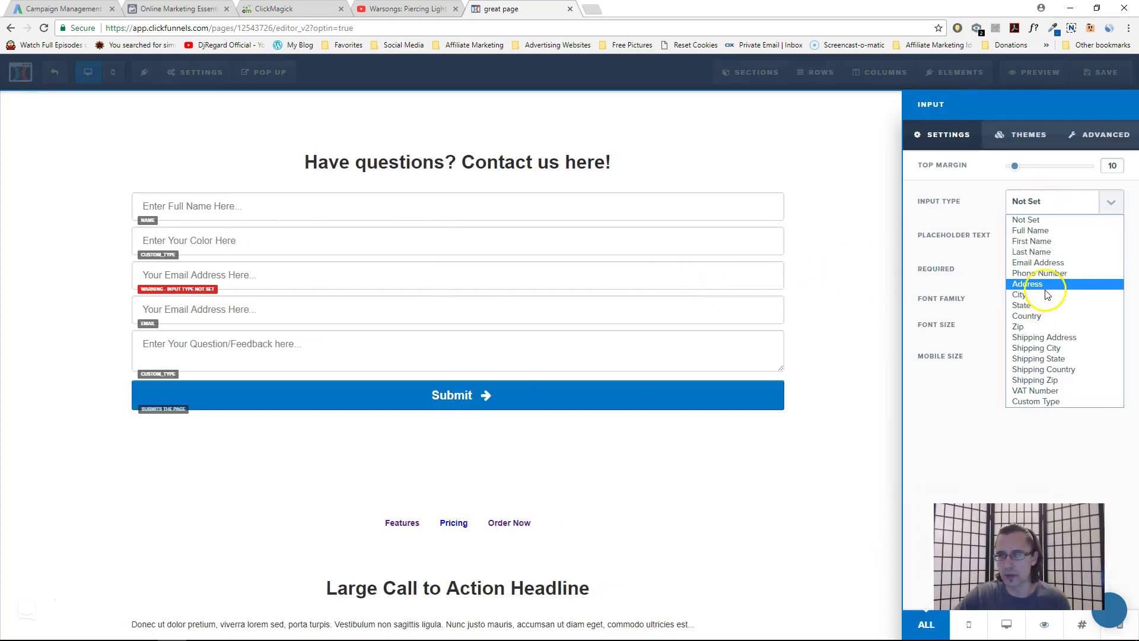
{"action": "left_click", "coordinate": [1044, 273]}
Leave the phone field Not Required and start replacing its placeholder with 'Ent'
{"action": "left_click", "coordinate": [1042, 268]}
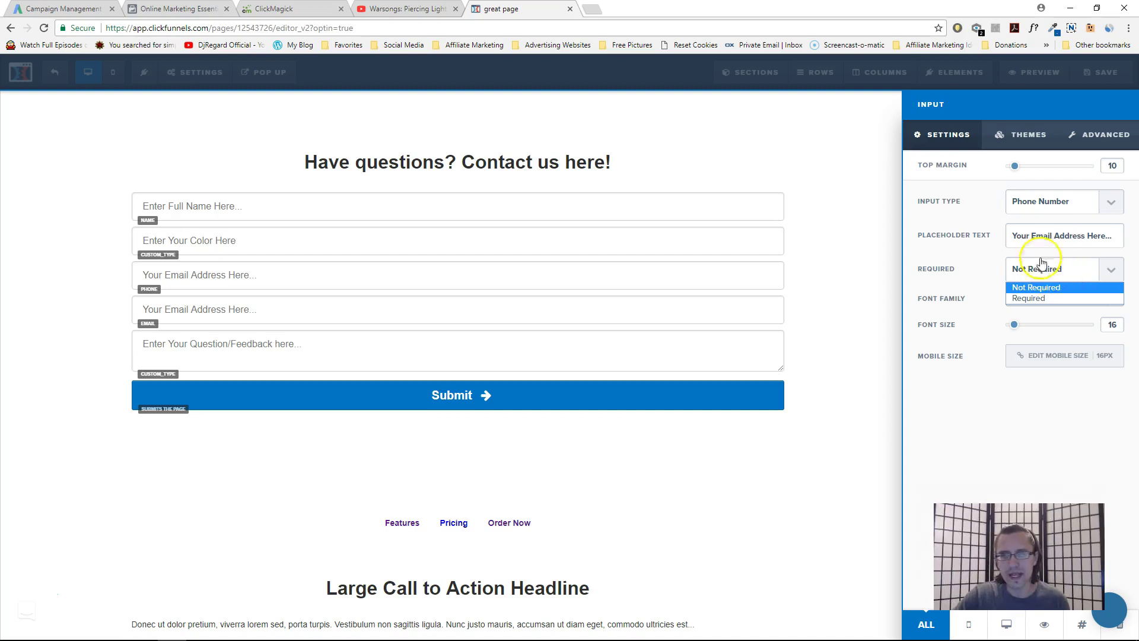
{"action": "left_click", "coordinate": [1063, 235]}
{"action": "triple_click", "coordinate": [1066, 228]}
{"action": "type", "text": "Enter phone number here (optional"}
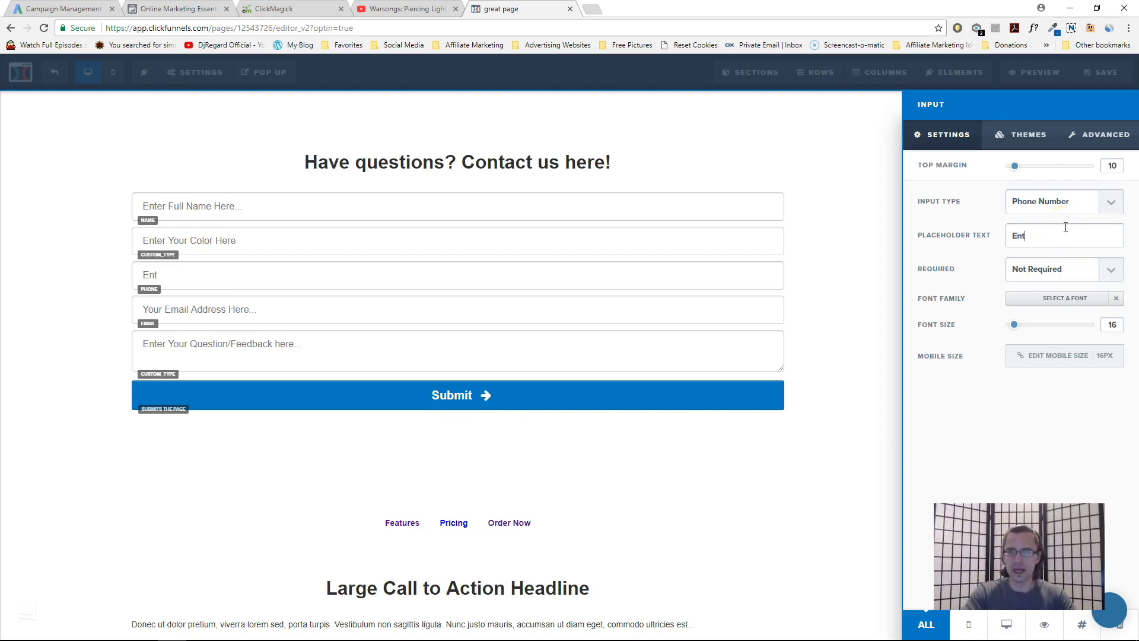
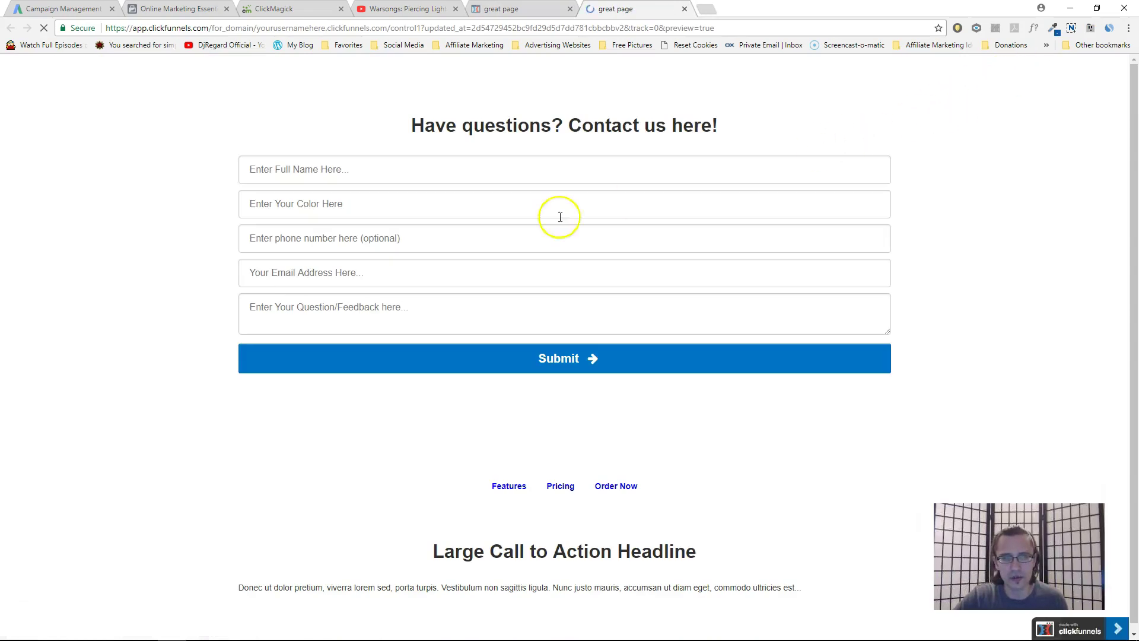
Check the autofilled question 'hi i have a question #1' and the prefilled email address
{"action": "left_click", "coordinate": [348, 304]}
{"action": "left_click_drag", "start_coordinate": [346, 304], "coordinate": [160, 325]}
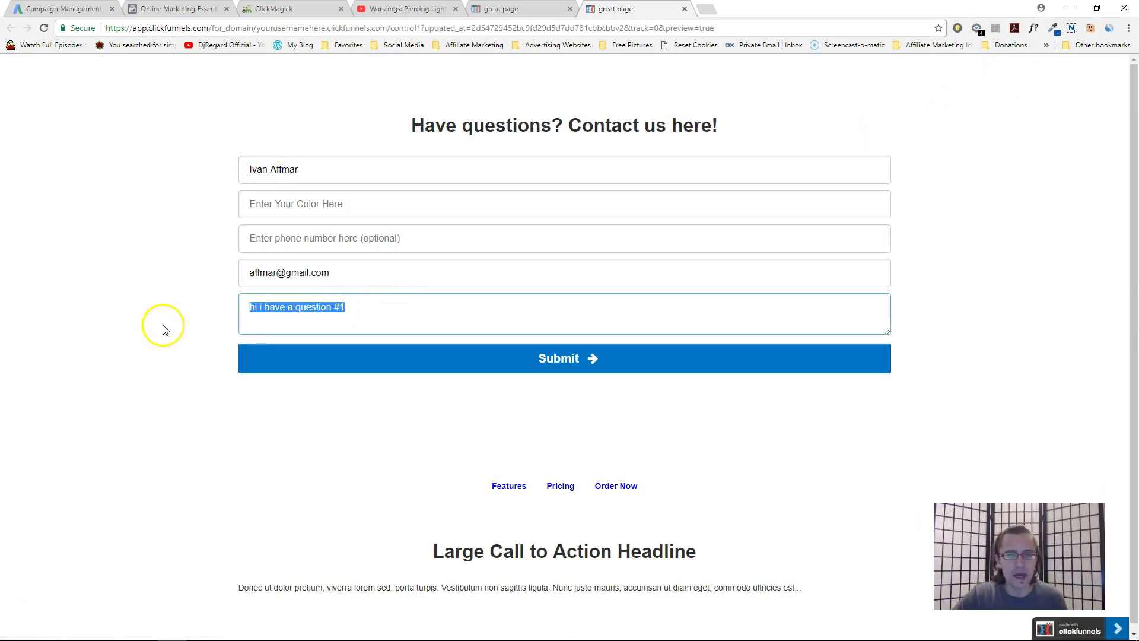
{"action": "left_click", "coordinate": [442, 318]}
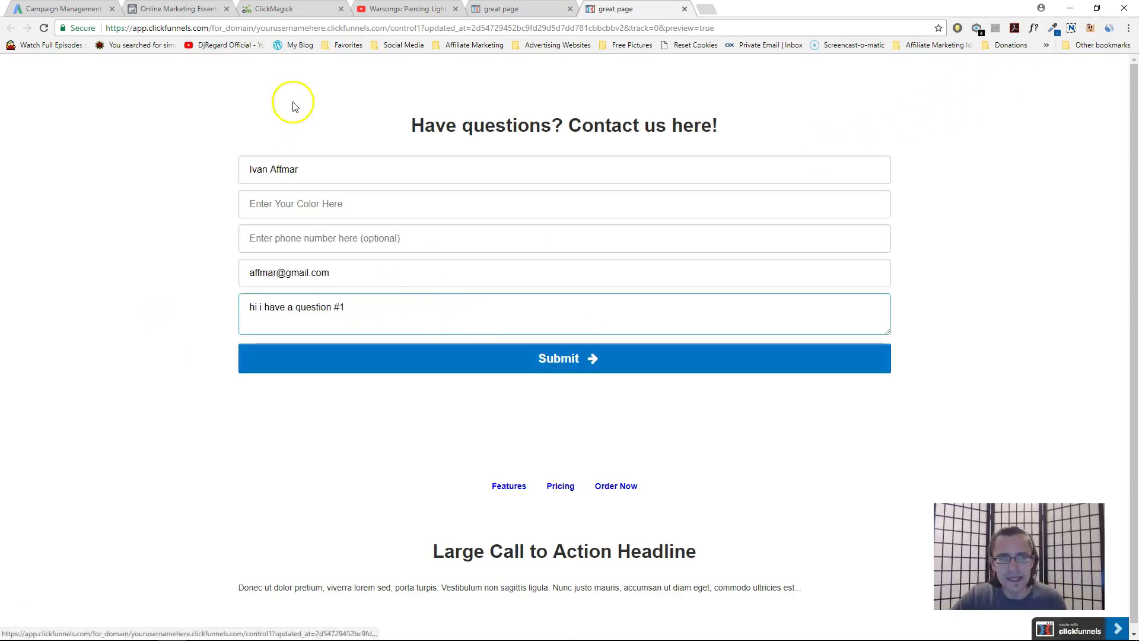
{"action": "left_click", "coordinate": [281, 272]}
{"action": "key", "text": "shift+End"}
{"action": "left_click_drag", "start_coordinate": [281, 271], "coordinate": [231, 270]}
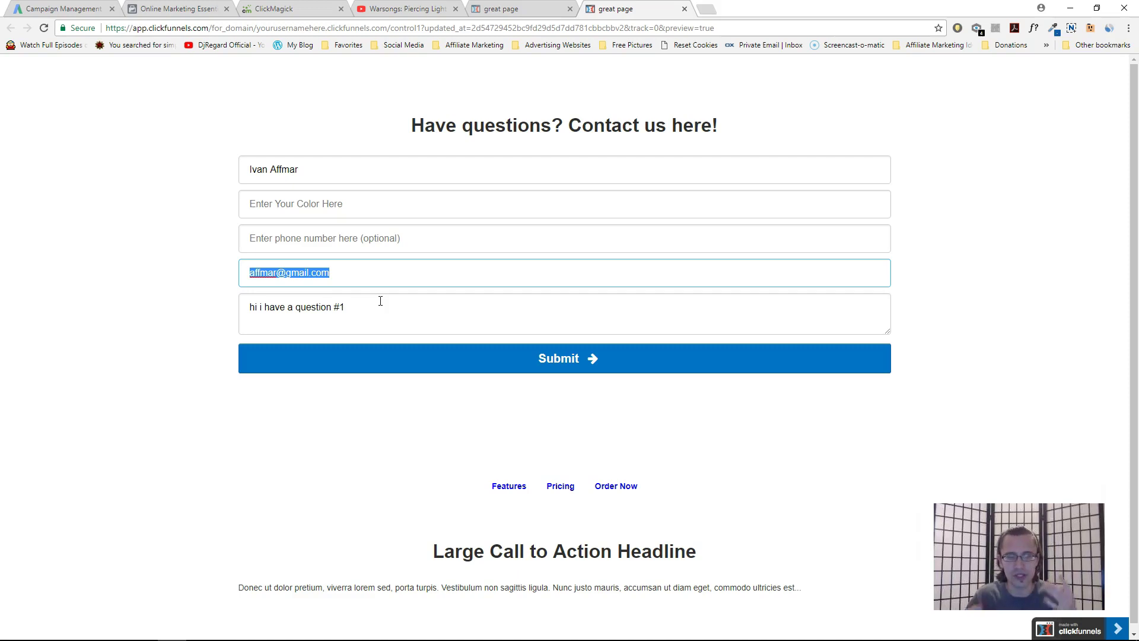
Replace the test entry's email address with a new Gmail address
{"action": "key", "text": "Tab"}
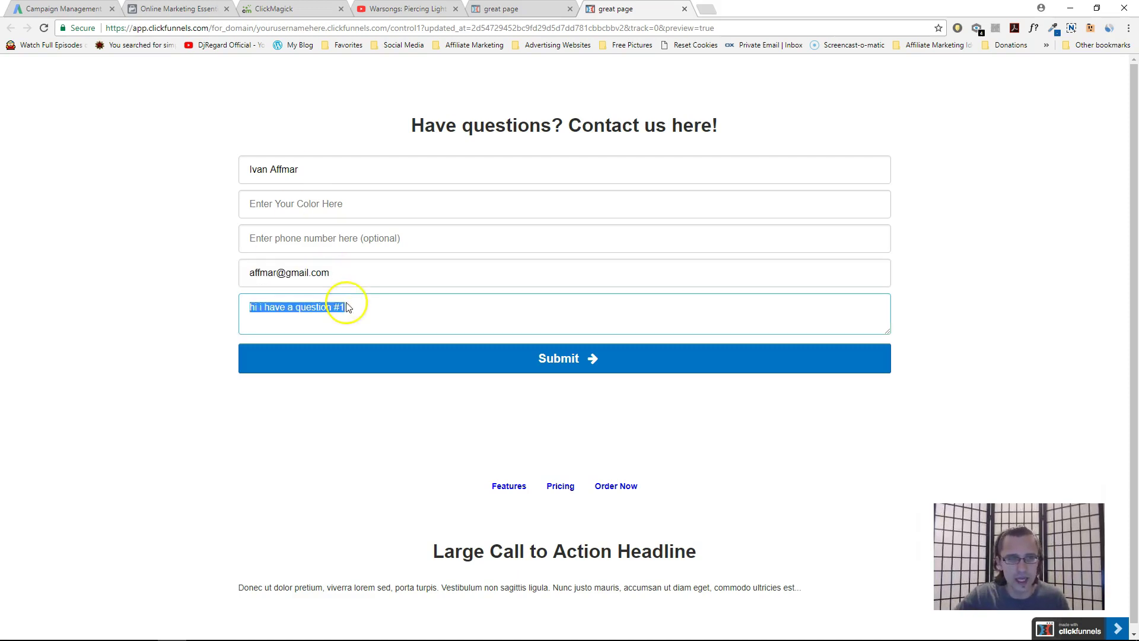
{"action": "triple_click", "coordinate": [325, 272]}
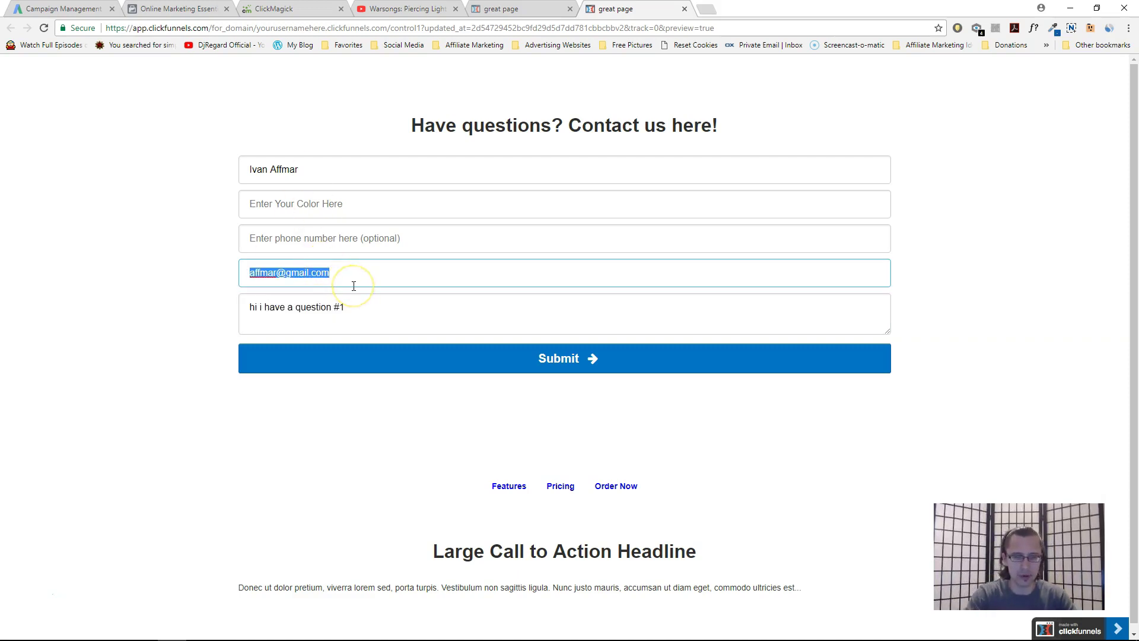
Rewrite the message as 'HI WHATS UP how do you do this? it doesn't say on your site'
{"action": "key", "text": "Tab"}
{"action": "key", "text": "Tab"}
{"action": "triple_click", "coordinate": [368, 315]}
{"action": "left_click_drag", "start_coordinate": [369, 315], "coordinate": [384, 323]}
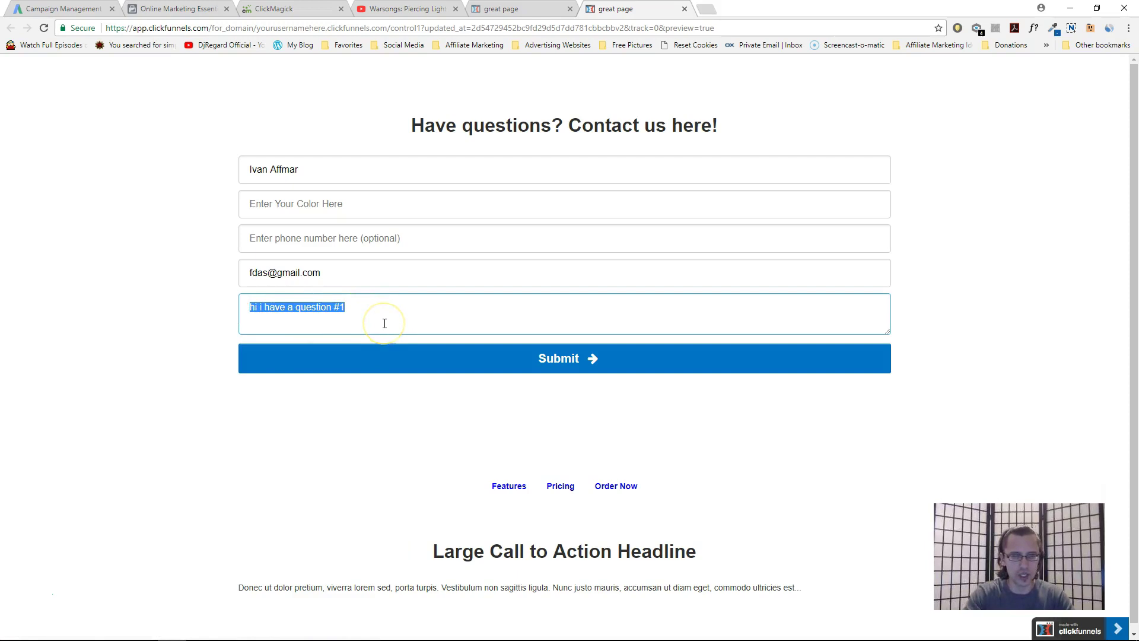
{"action": "type", "text": "HI WHATS UP"}
{"action": "left_click", "coordinate": [374, 324]}
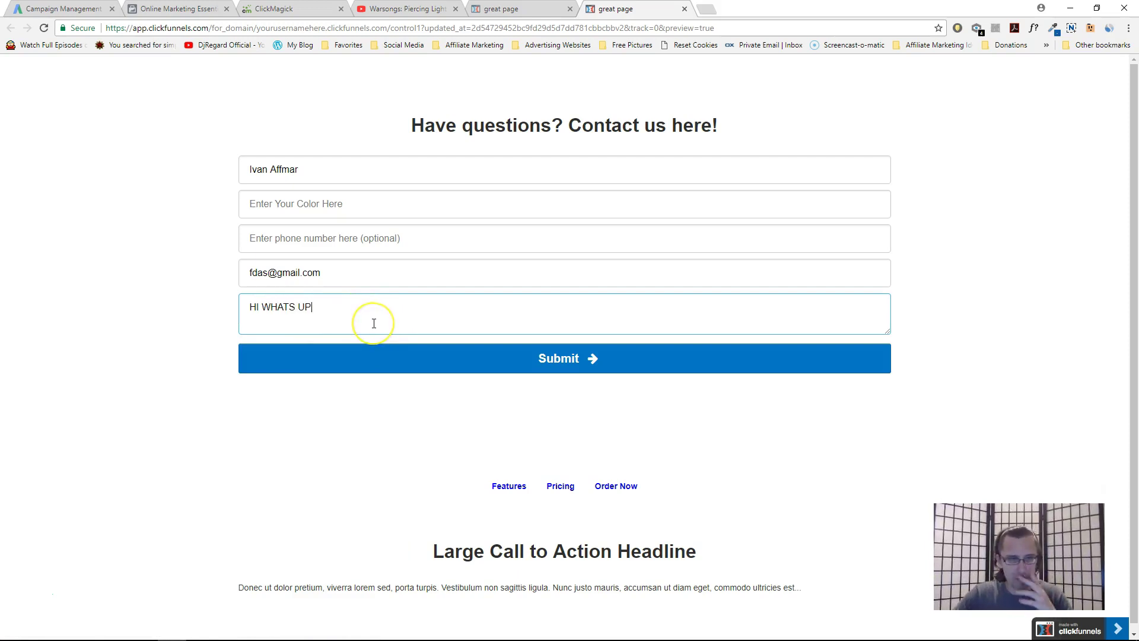
{"action": "type", "text": "how do you do this? it doesn't"}
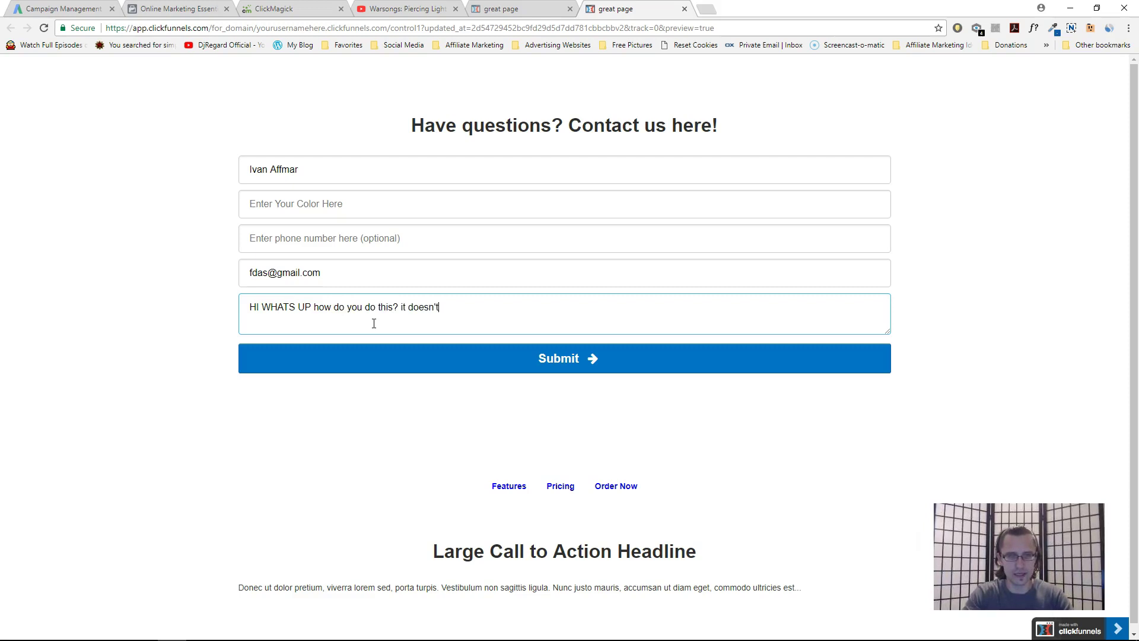
{"action": "type", "text": " say o your site"}
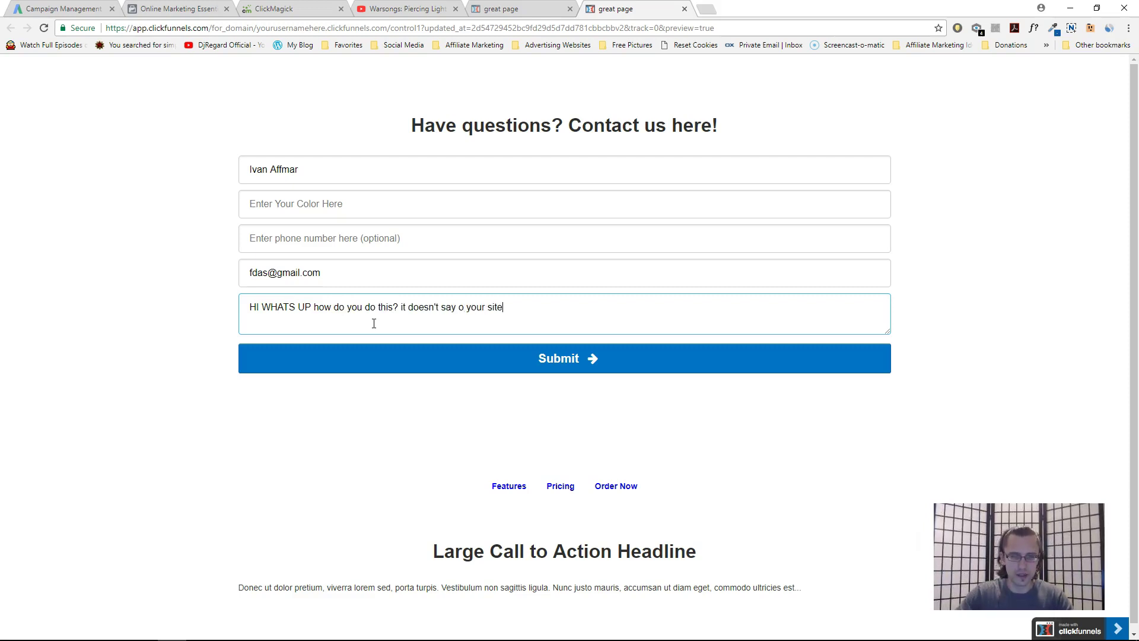
{"action": "type", "text": "n"}
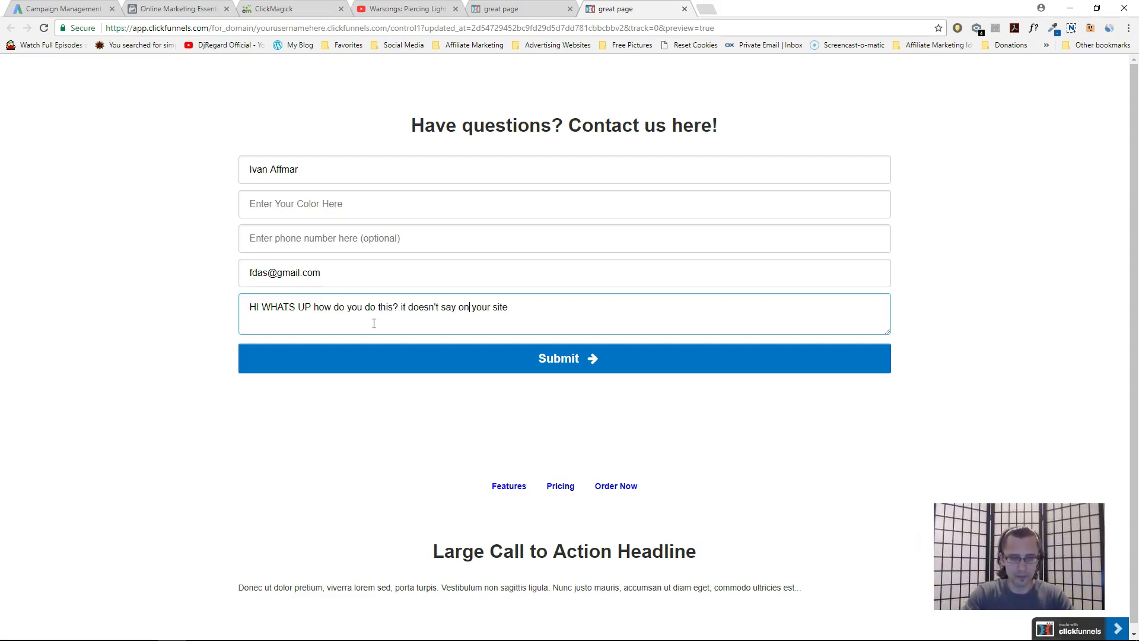
{"action": "triple_click", "coordinate": [292, 170]}
Enter a new name, fill the required Color field with 'Red', and submit the form
{"action": "left_click", "coordinate": [432, 353]}
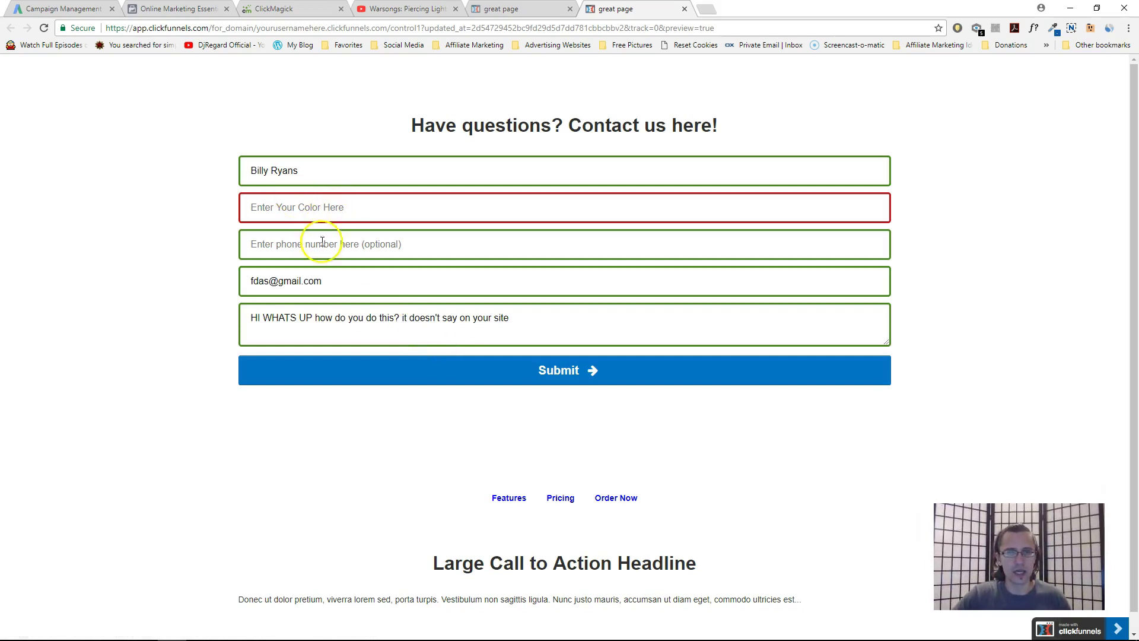
{"action": "left_click", "coordinate": [310, 202]}
{"action": "type", "text": "Red"}
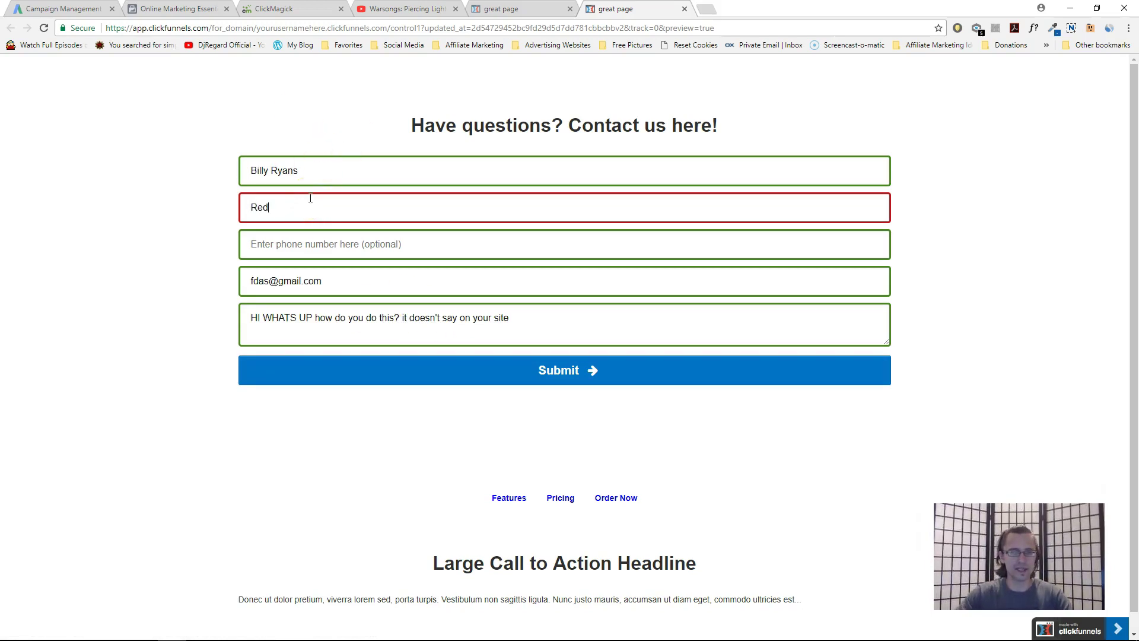
{"action": "left_click", "coordinate": [376, 373]}
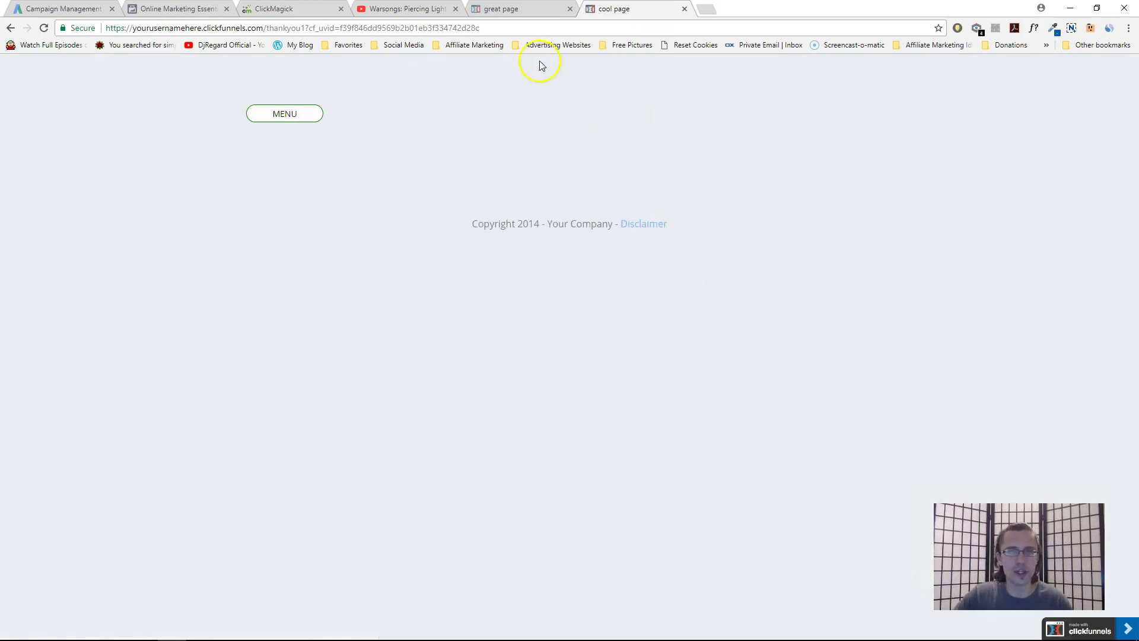
{"action": "left_click", "coordinate": [520, 9]}
Open the newest funnel contact and confirm Favorite Color 'Red' and the comment under Additional Info
{"action": "left_click", "coordinate": [55, 70]}
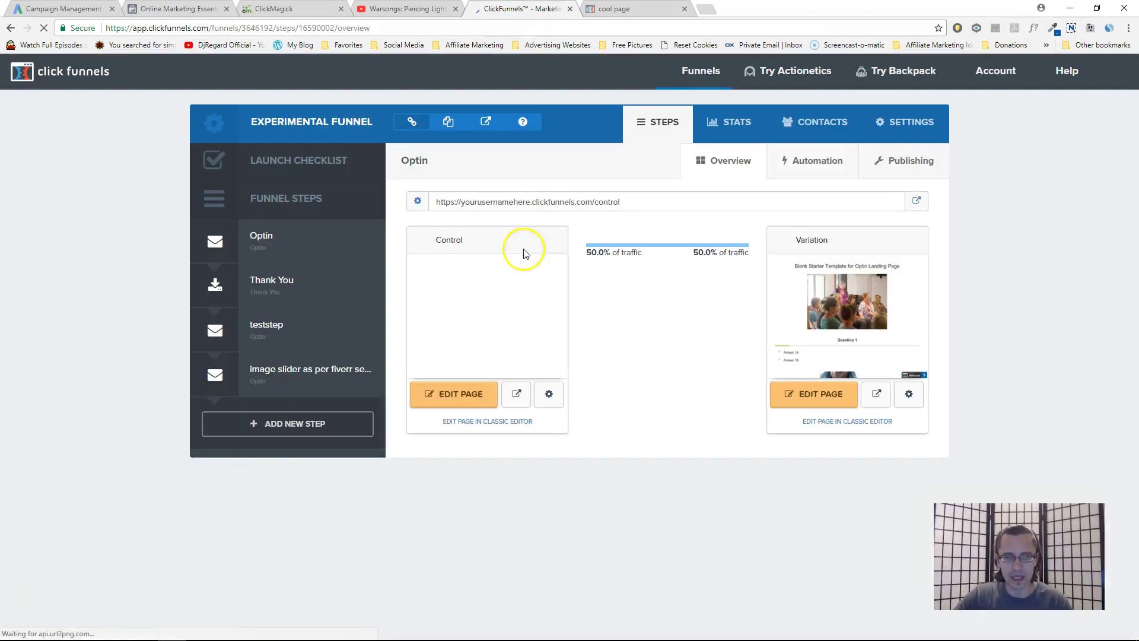
{"action": "left_click", "coordinate": [820, 130]}
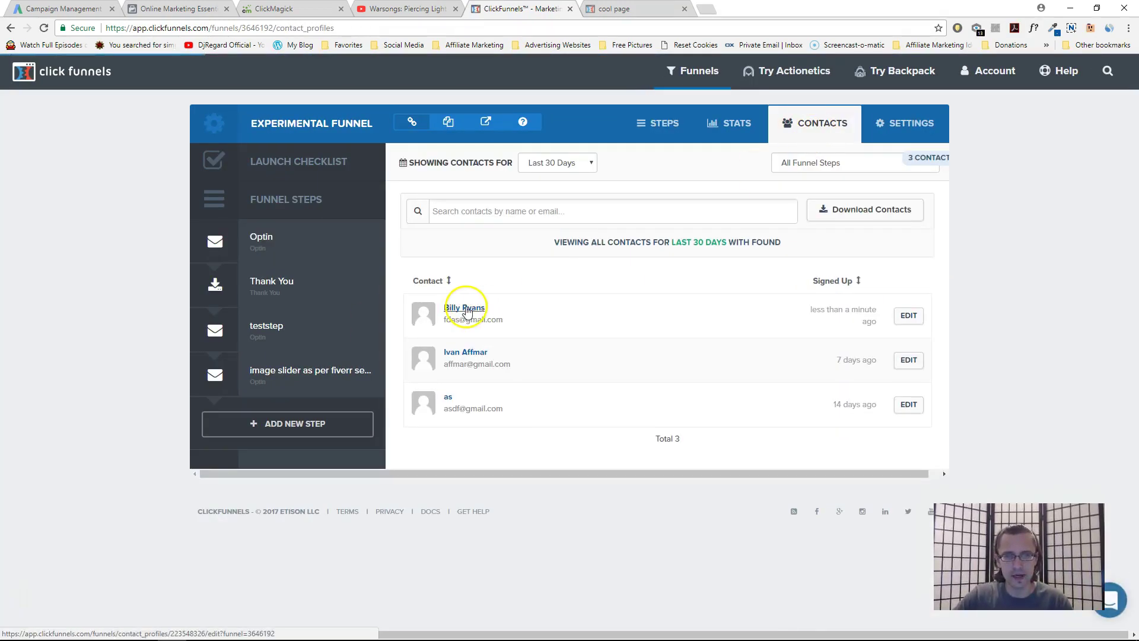
{"action": "left_click", "coordinate": [467, 309]}
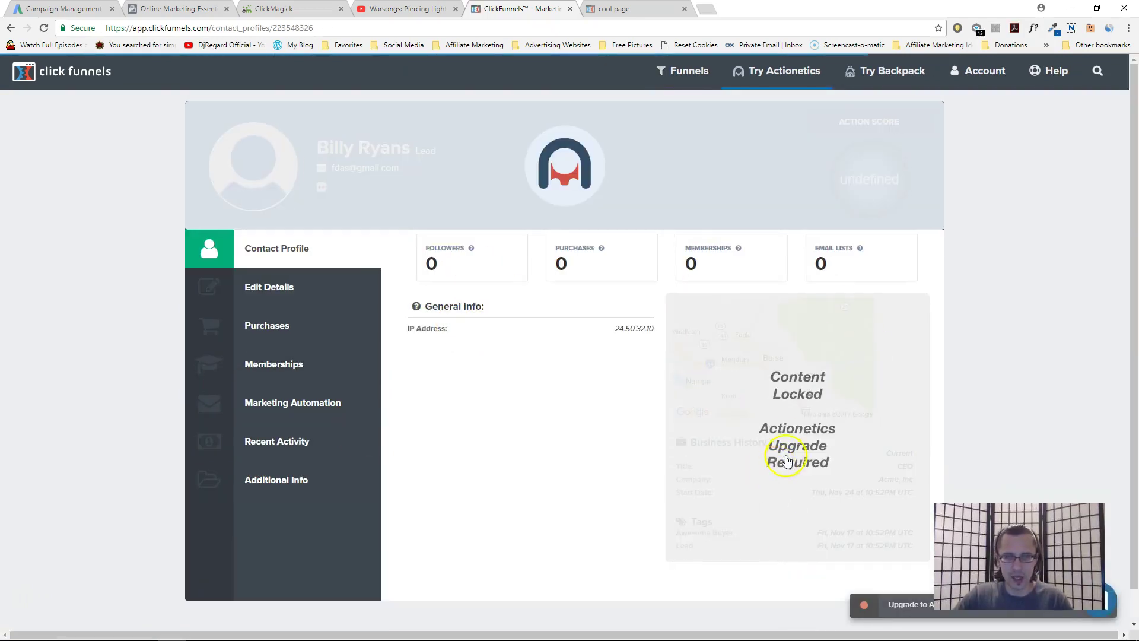
{"action": "scroll", "coordinate": [472, 466], "scroll_direction": "down", "scroll_amount": 1}
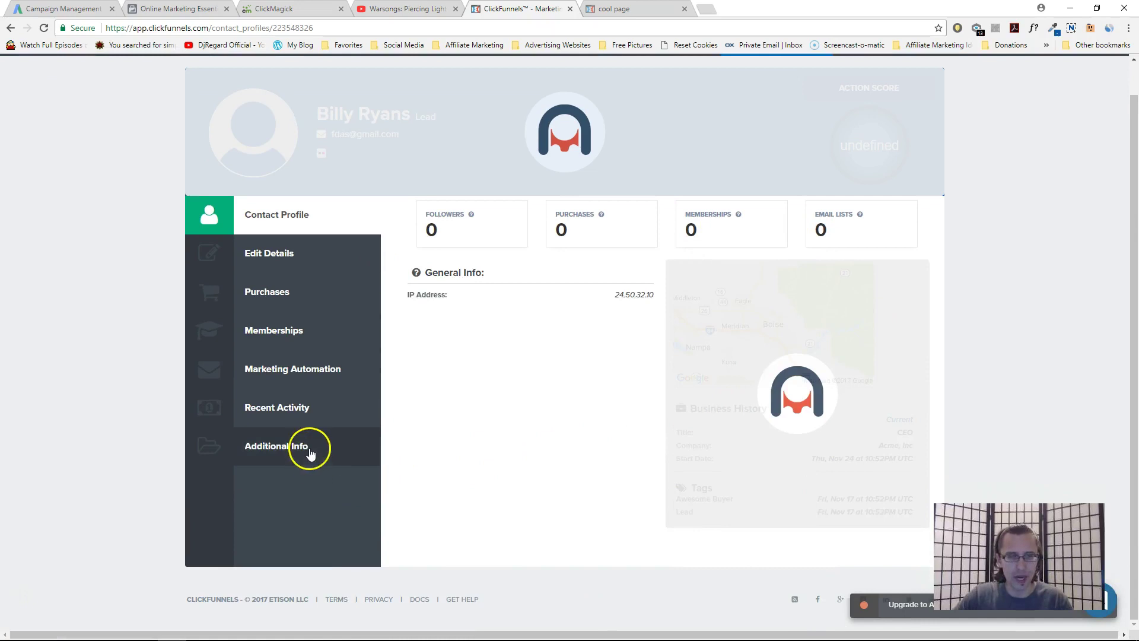
{"action": "left_click", "coordinate": [311, 448]}
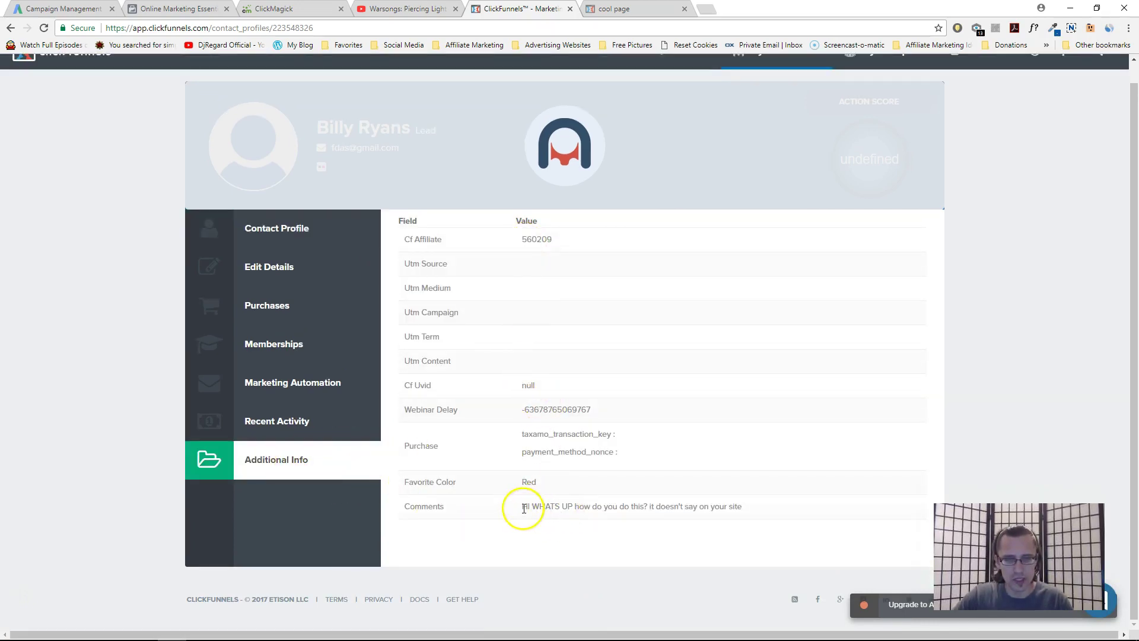
{"action": "left_click_drag", "start_coordinate": [522, 481], "coordinate": [742, 502]}
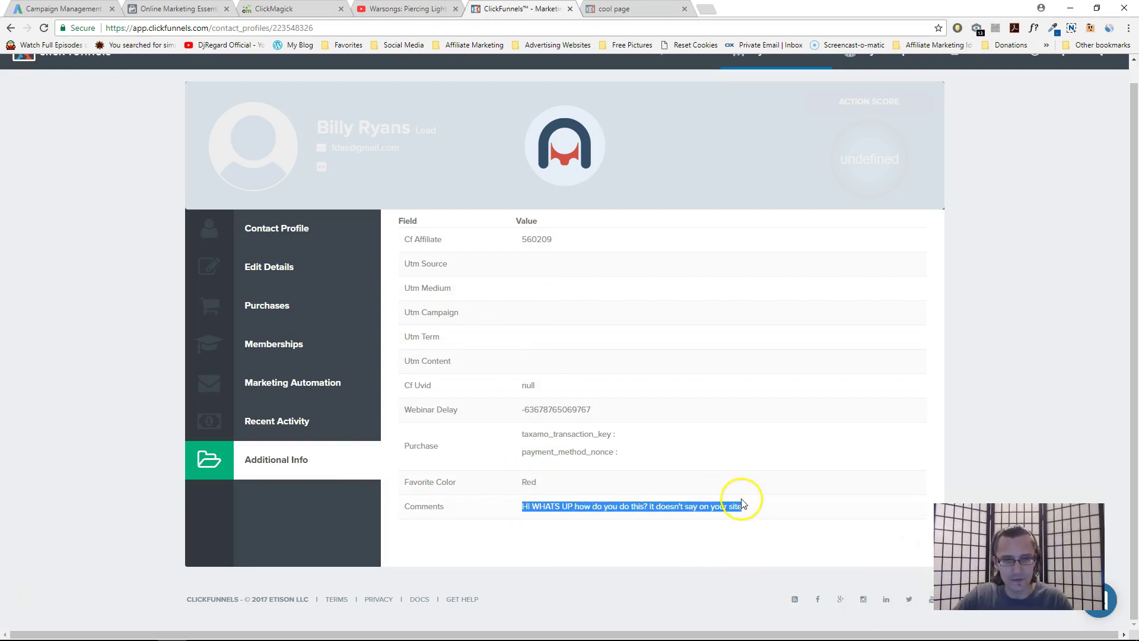
{"action": "left_click", "coordinate": [288, 223]}
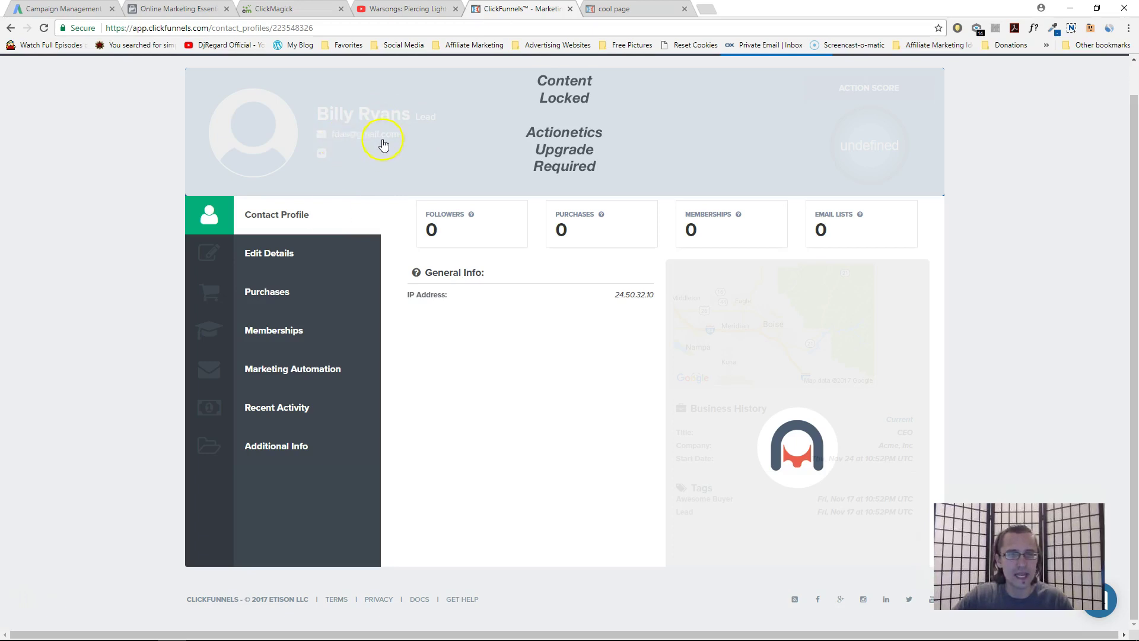
{"action": "left_click", "coordinate": [307, 248]}
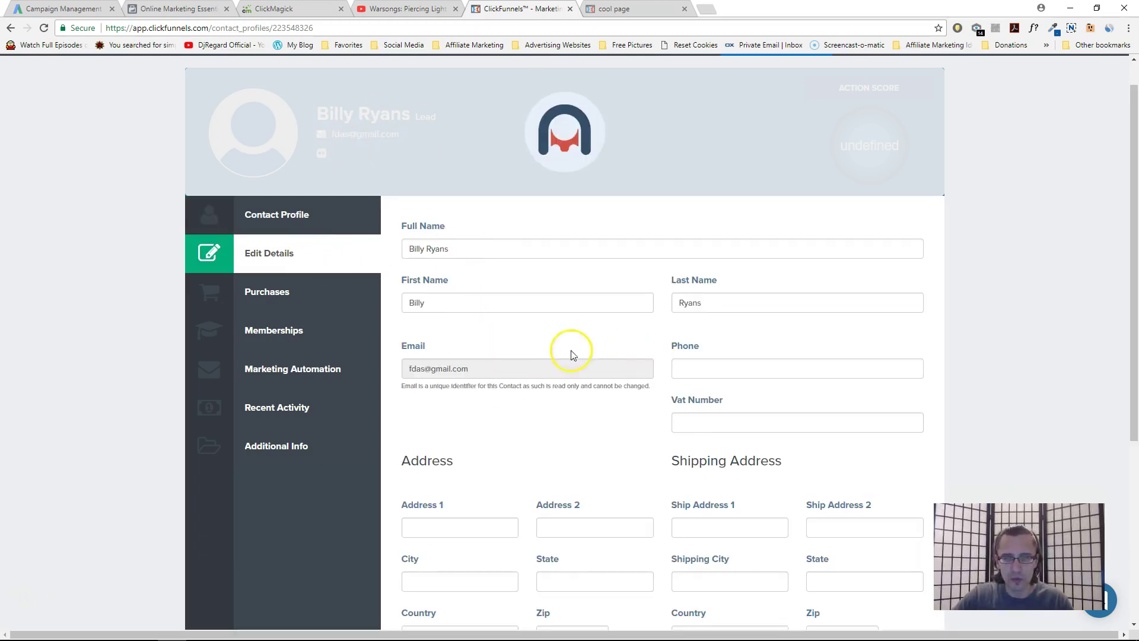
{"action": "scroll", "coordinate": [484, 469], "scroll_direction": "down", "scroll_amount": 5}
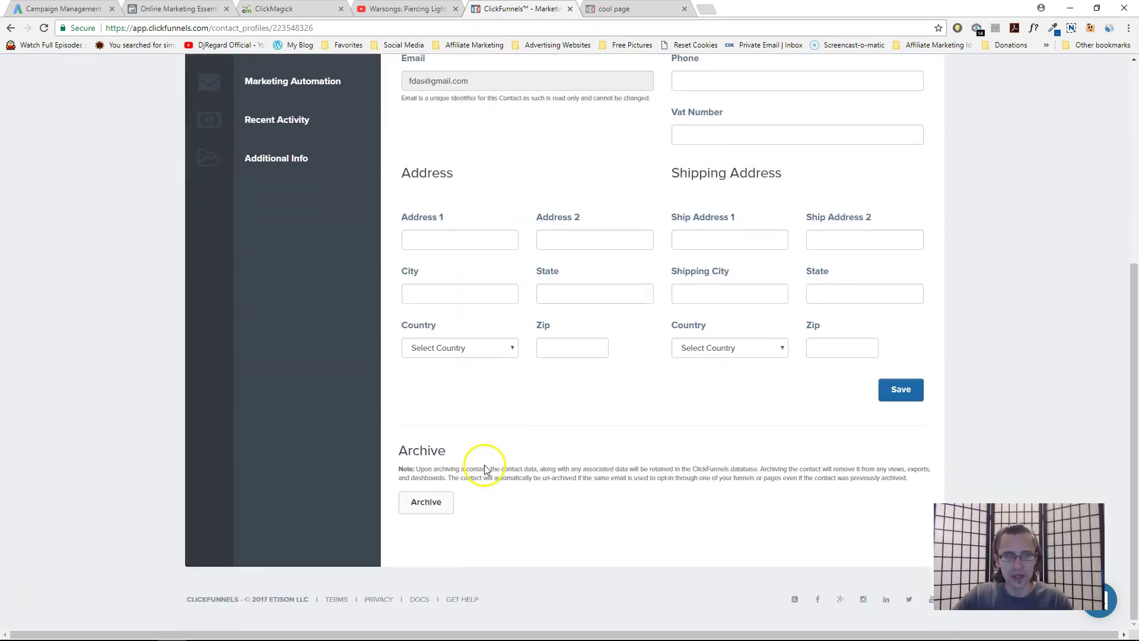
{"action": "scroll", "coordinate": [485, 468], "scroll_direction": "up", "scroll_amount": 4}
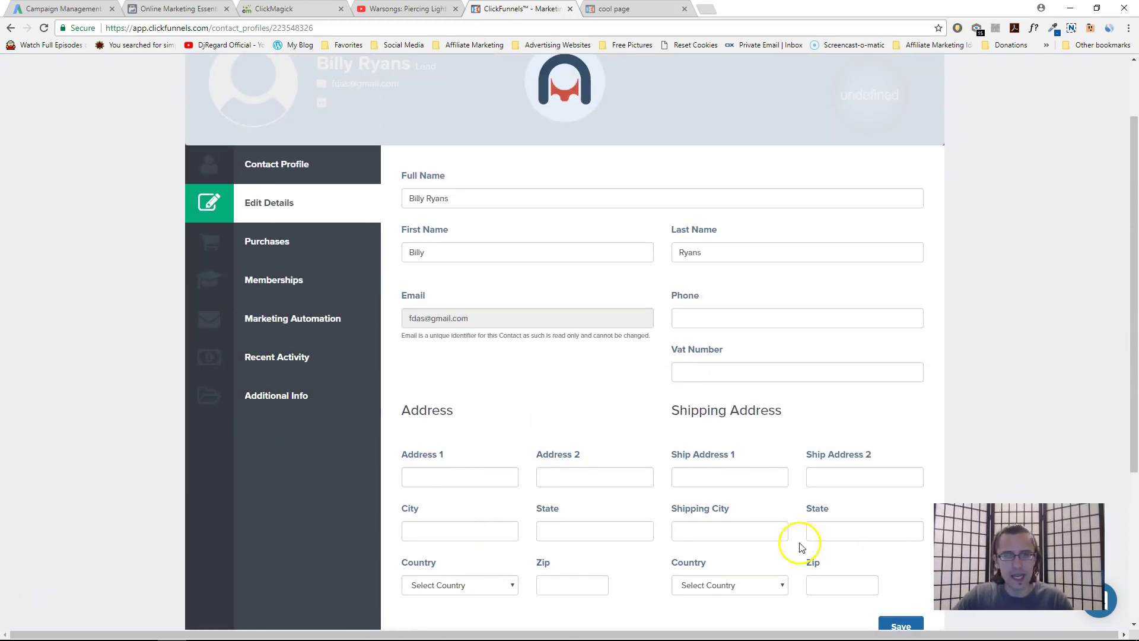
{"action": "scroll", "coordinate": [685, 468], "scroll_direction": "down", "scroll_amount": 1}
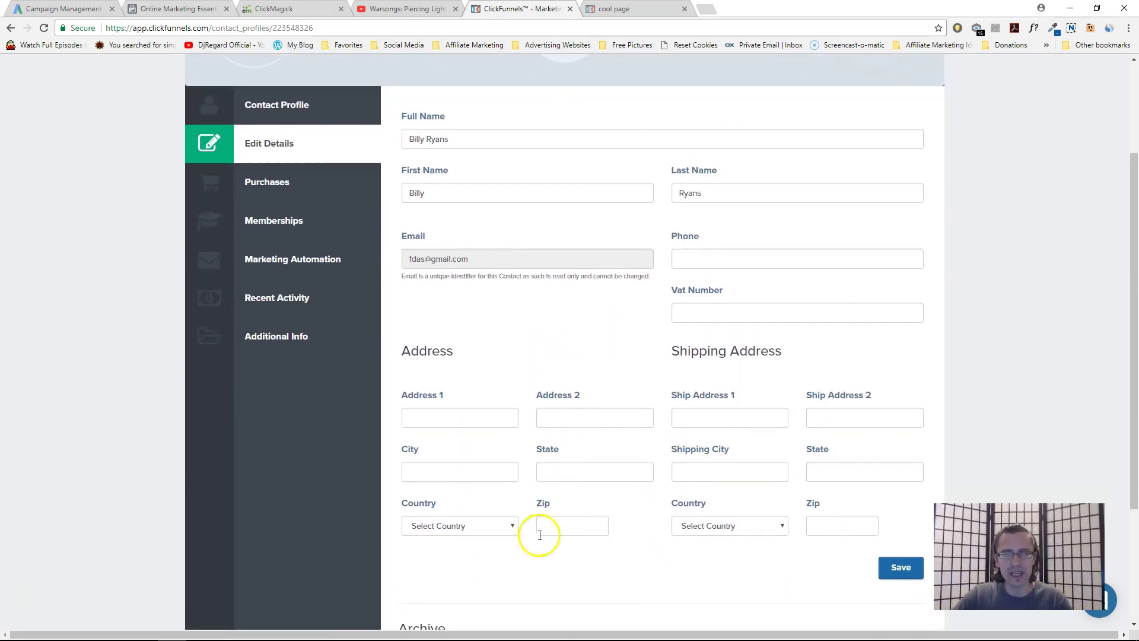
{"action": "left_click", "coordinate": [280, 338]}
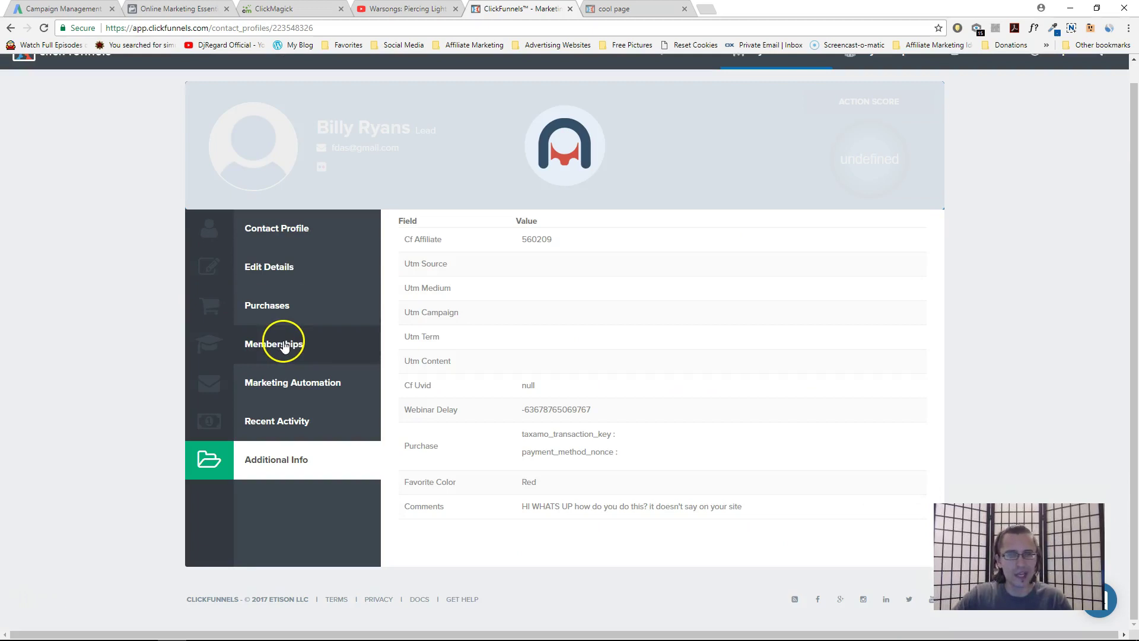
{"action": "left_click", "coordinate": [276, 229]}
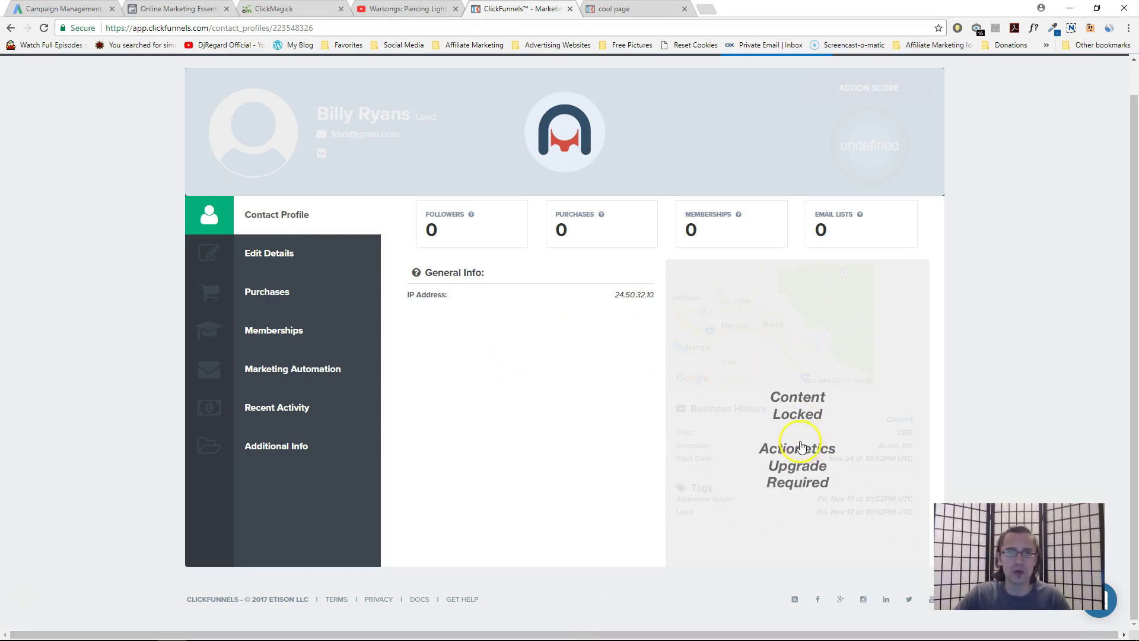
{"action": "scroll", "coordinate": [614, 473], "scroll_direction": "up", "scroll_amount": 1}
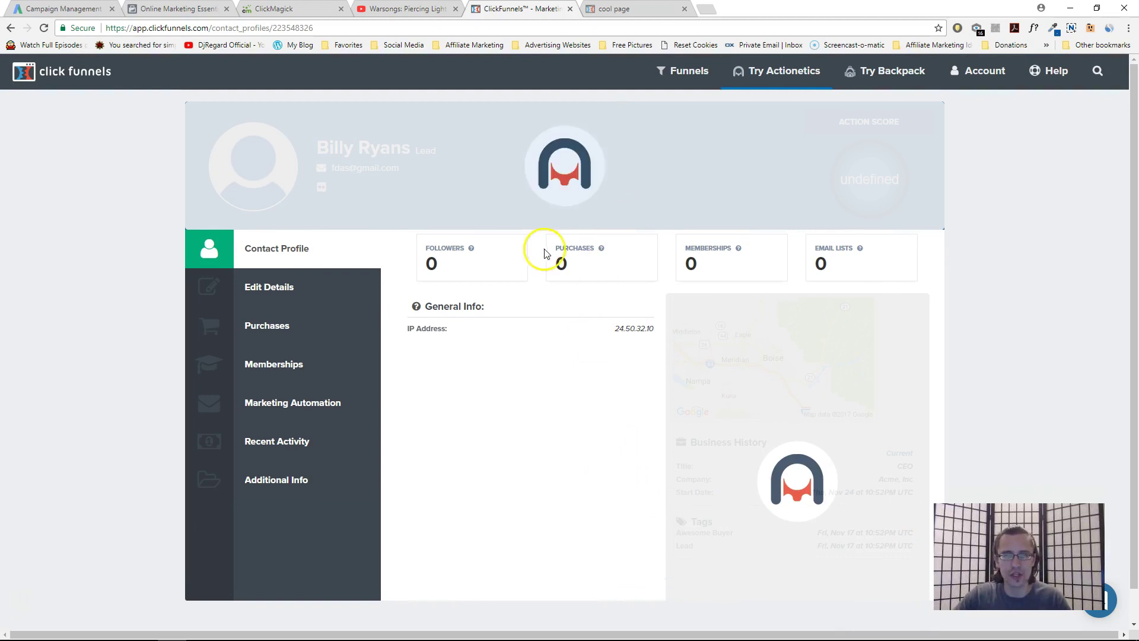
Navigate back to the Experimental Funnel steps page with Control and Variation at 50.0% each
{"action": "mouse_move", "coordinate": [674, 70]}
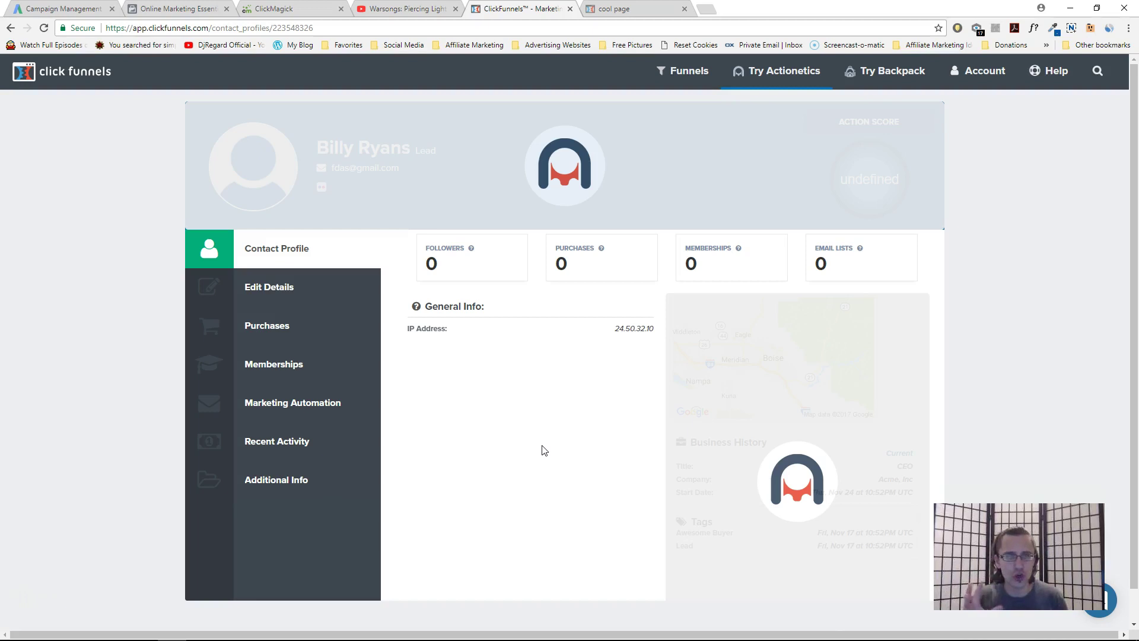
{"action": "key", "text": "alt+Left"}
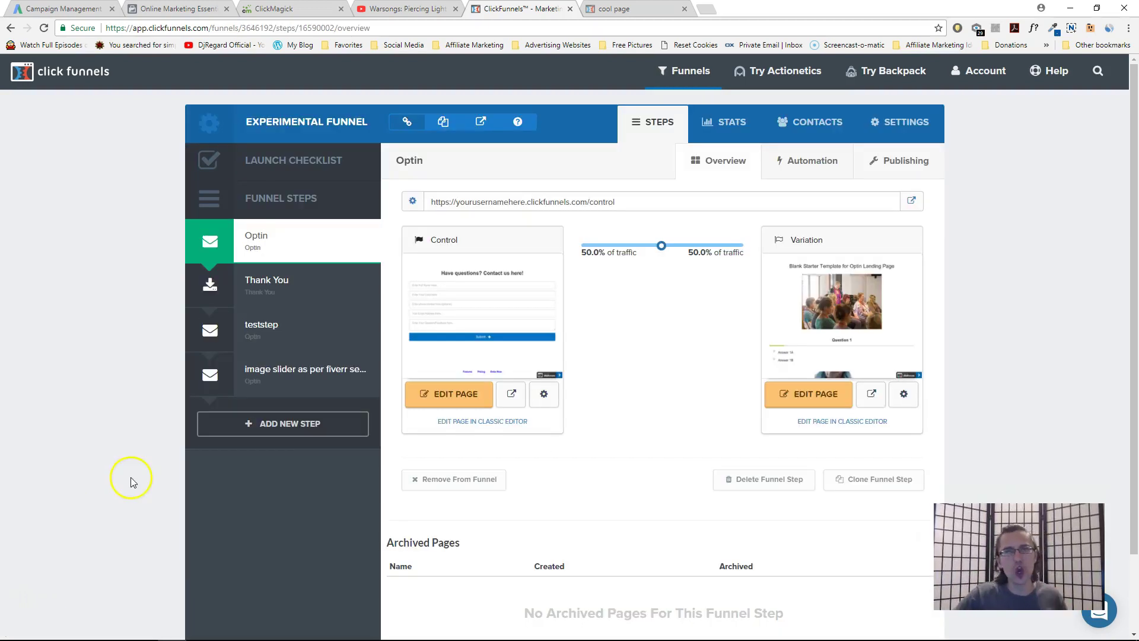
Edit the Control version of the optin page and launch its PREVIEW in a new tab
{"action": "left_click", "coordinate": [468, 395]}
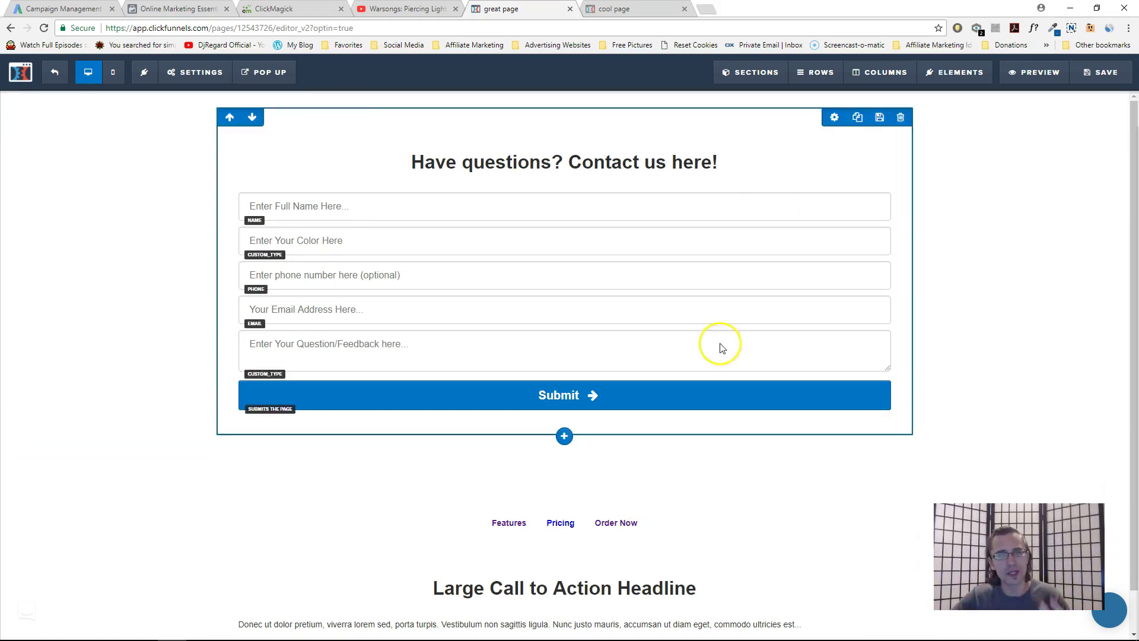
{"action": "left_click", "coordinate": [1047, 80]}
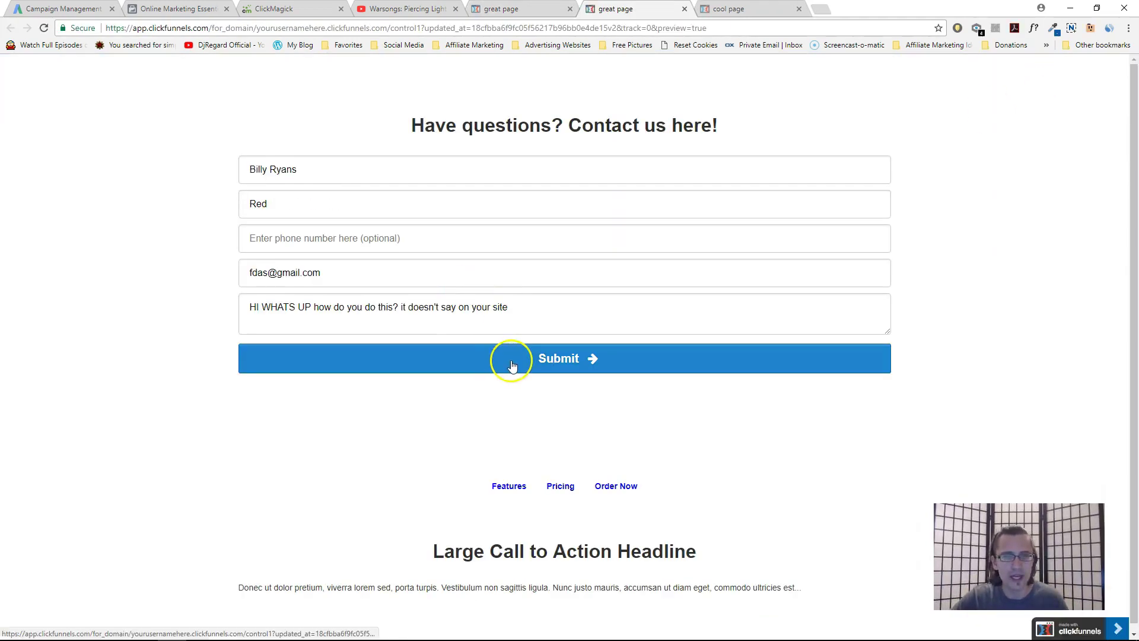
Submit the filled preview form, close the thank-you tab, and exit the editor
{"action": "left_click", "coordinate": [506, 368]}
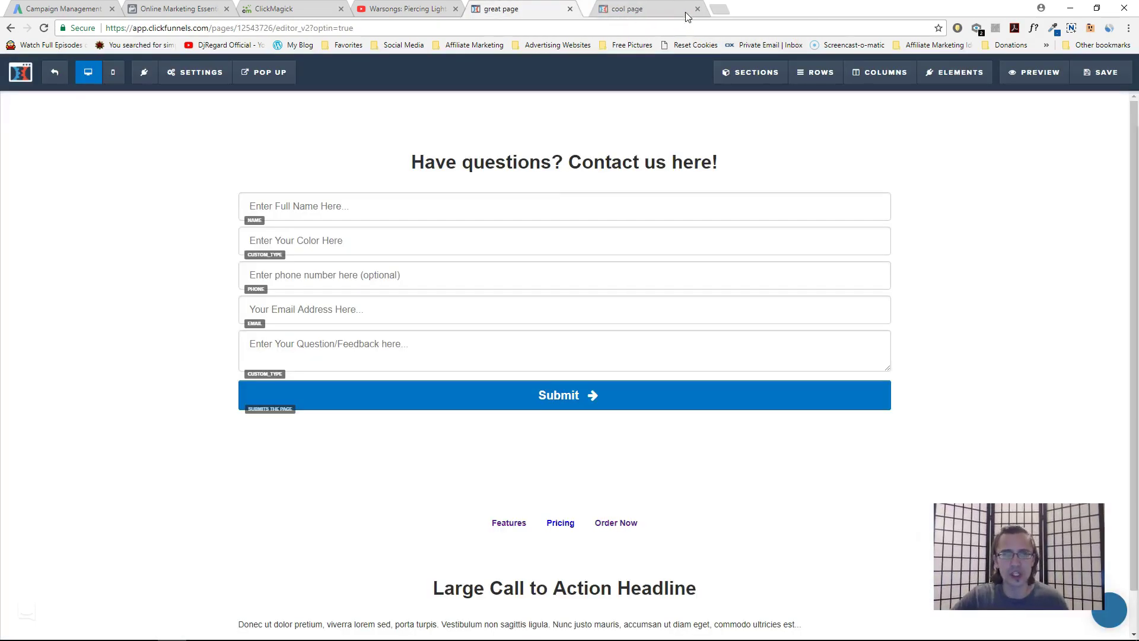
{"action": "left_click", "coordinate": [684, 9]}
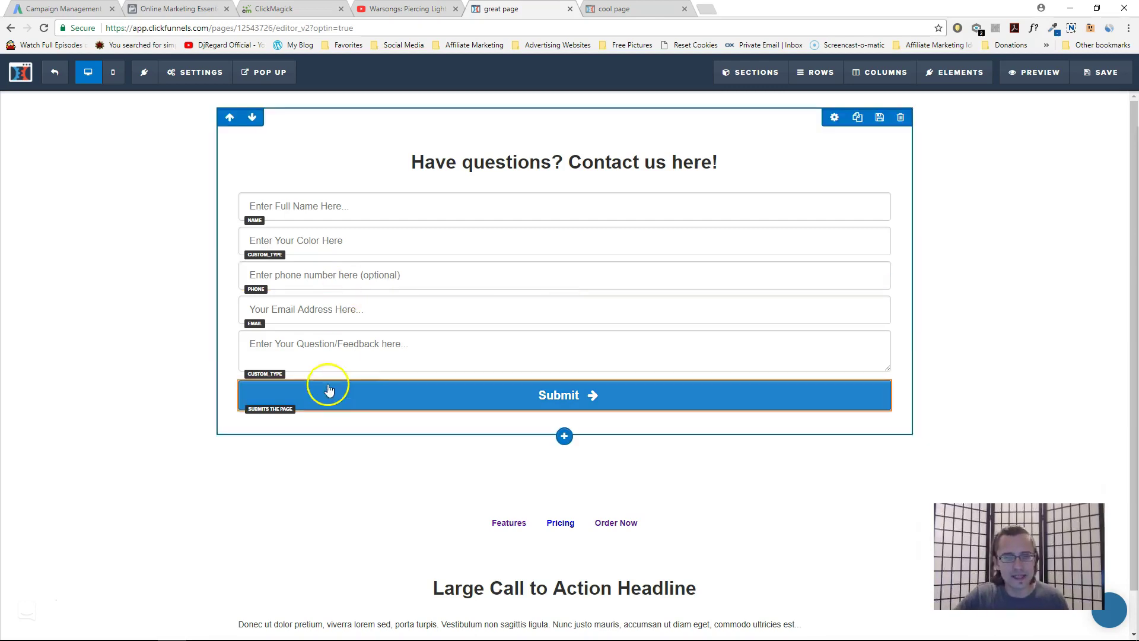
{"action": "left_click", "coordinate": [54, 71]}
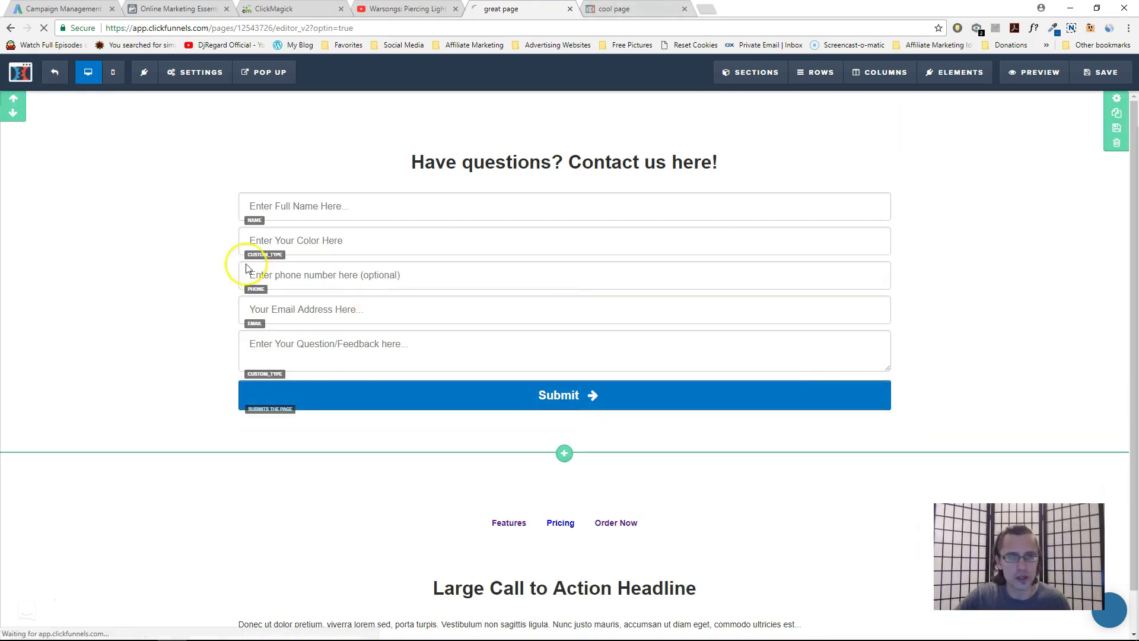